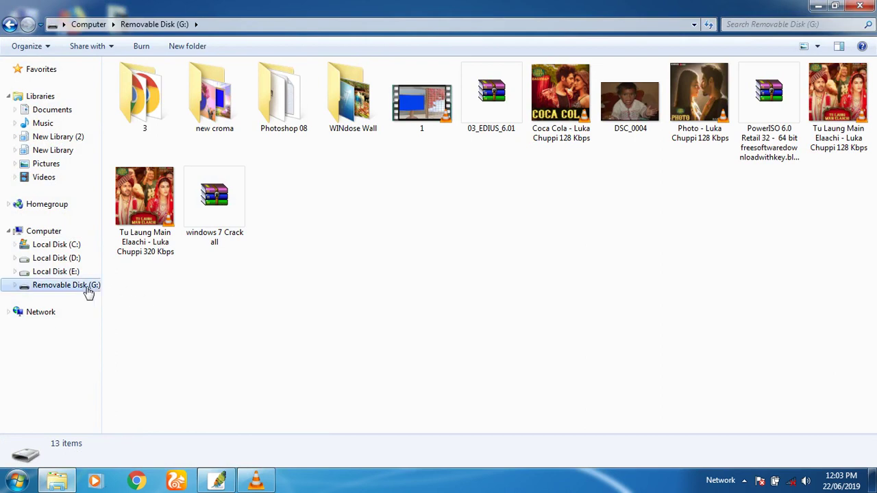
Copy the 03_EDIUS_6.01 archive from Removable Disk (G:) to the desktop.
right_click(488, 110)
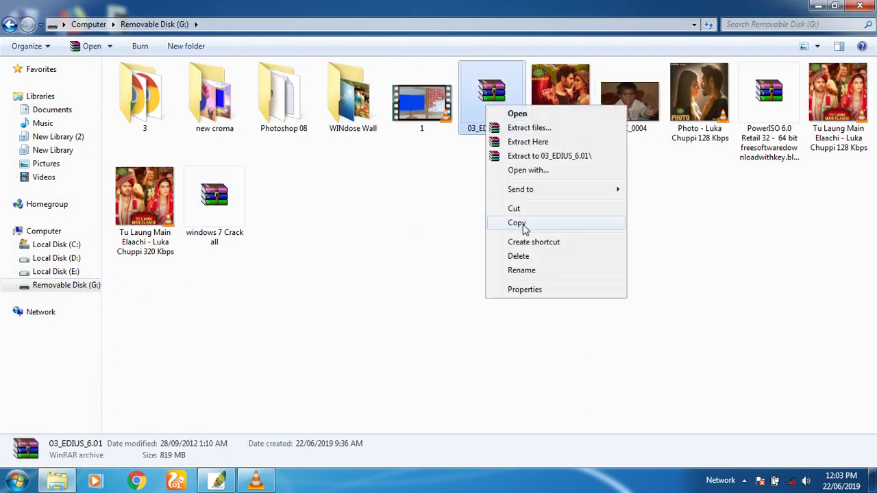
click(522, 223)
click(817, 6)
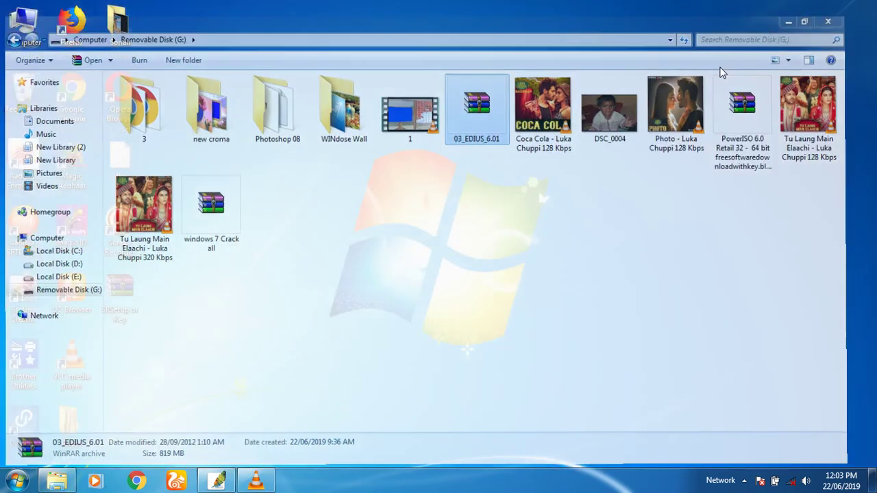
right_click(378, 254)
click(414, 304)
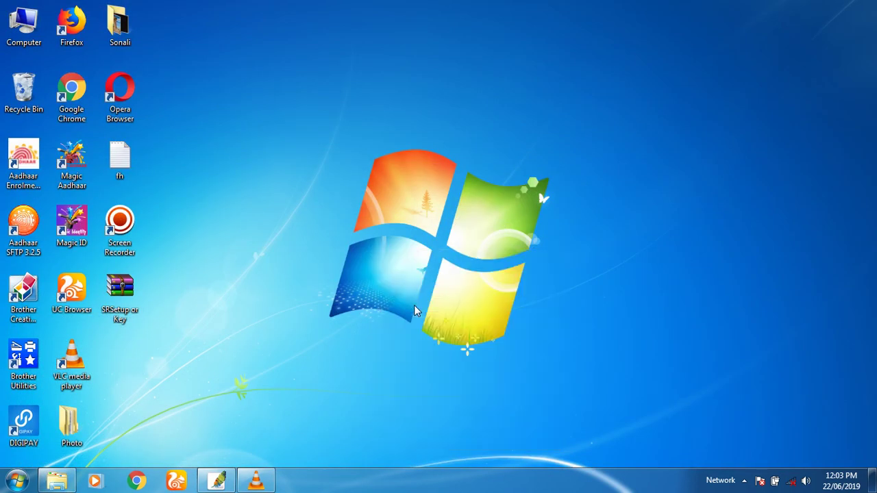
right_click(239, 149)
click(261, 181)
right_click(239, 165)
click(264, 201)
right_click(239, 165)
click(263, 201)
right_click(232, 177)
click(262, 215)
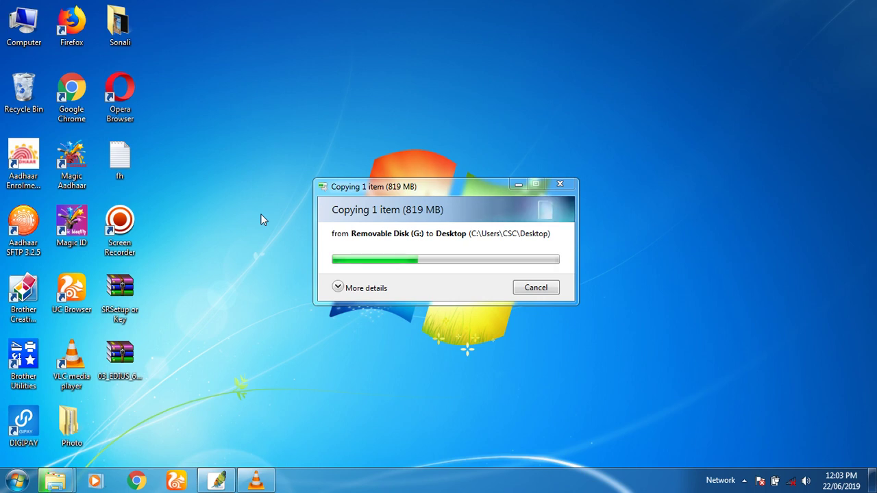
right_click(232, 174)
click(255, 209)
right_click(231, 175)
click(261, 213)
right_click(228, 193)
click(266, 228)
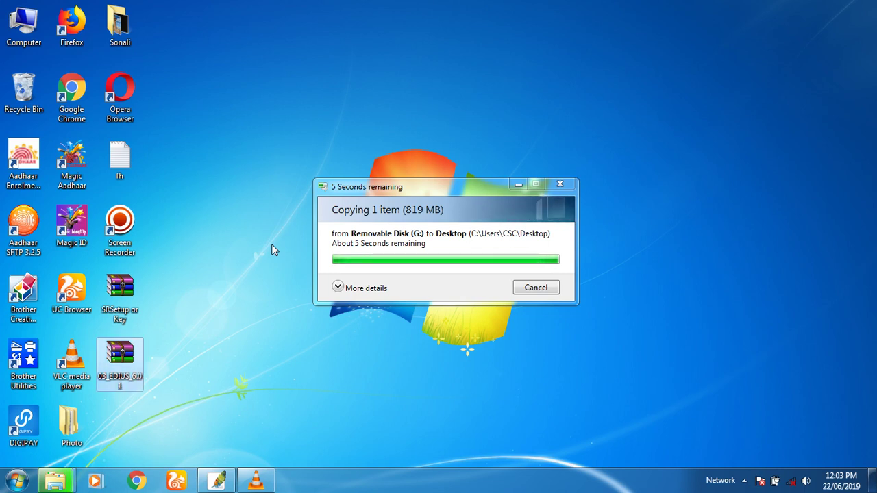
right_click(244, 211)
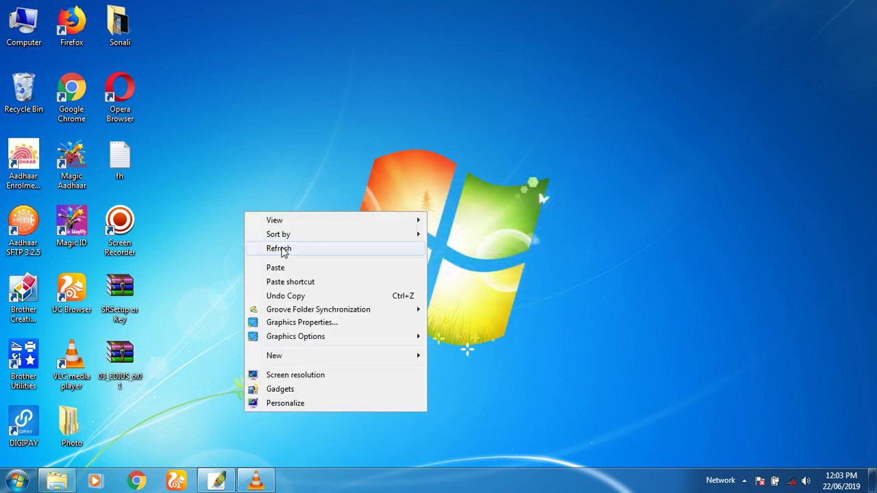
click(284, 247)
Extract the 03_EDIUS_6.01 archive on the desktop into its own 03_EDIUS_6.01 folder.
right_click(120, 362)
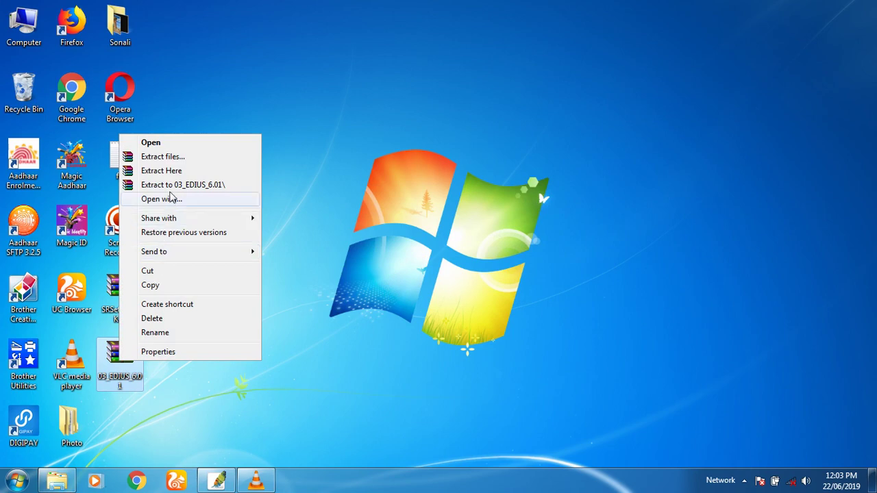
click(170, 157)
click(480, 371)
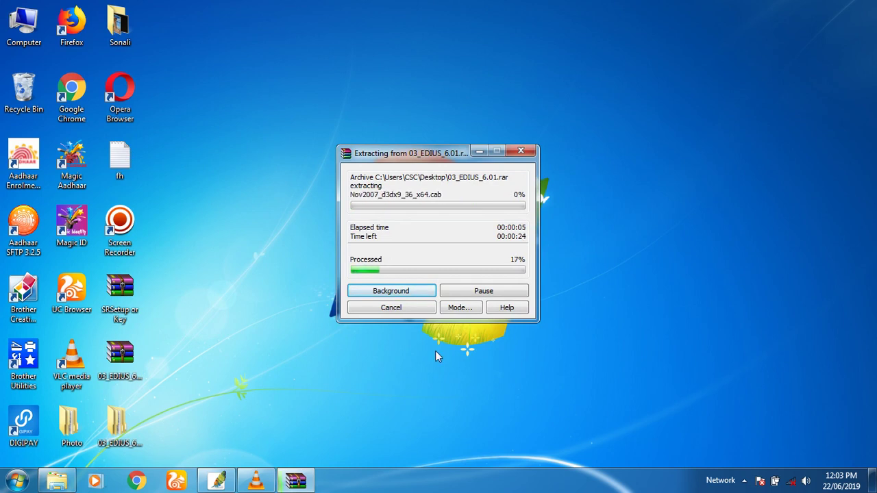
Check the computer's Windows edition, memory and system type in its system properties.
right_click(40, 43)
click(94, 161)
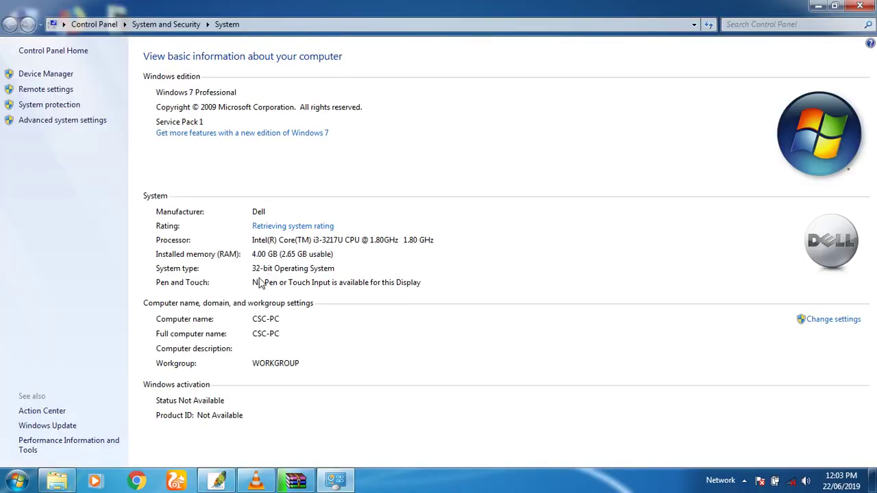
click(860, 6)
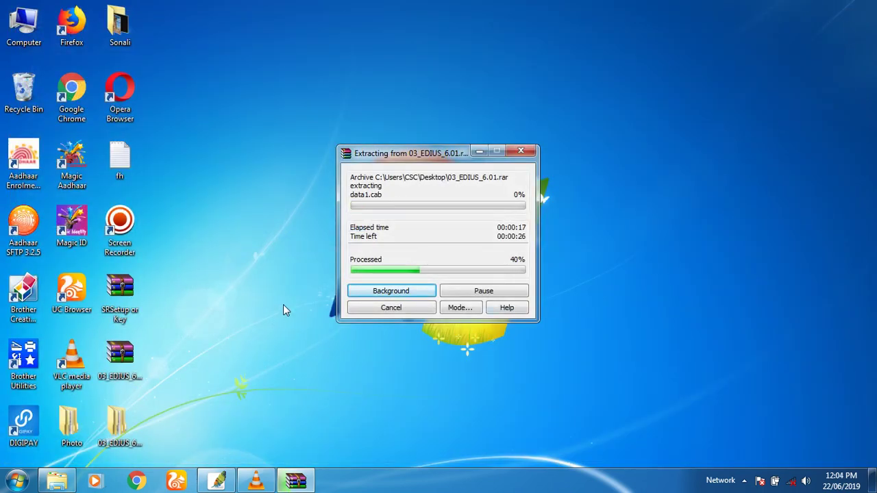
right_click(693, 158)
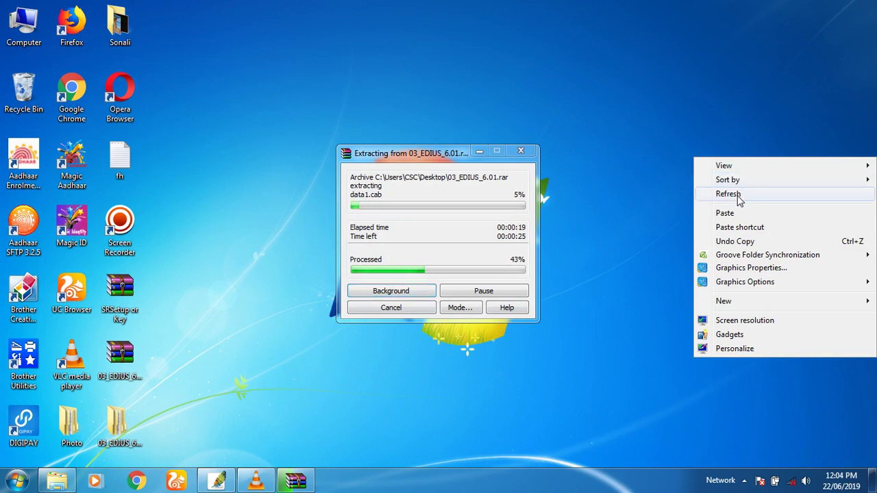
click(738, 195)
right_click(737, 196)
click(750, 233)
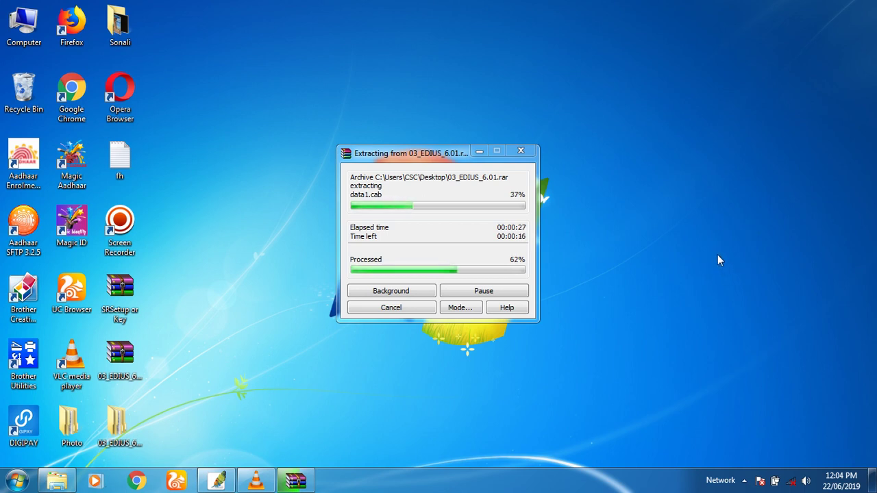
right_click(726, 193)
click(754, 237)
right_click(692, 192)
click(728, 228)
right_click(693, 223)
click(744, 262)
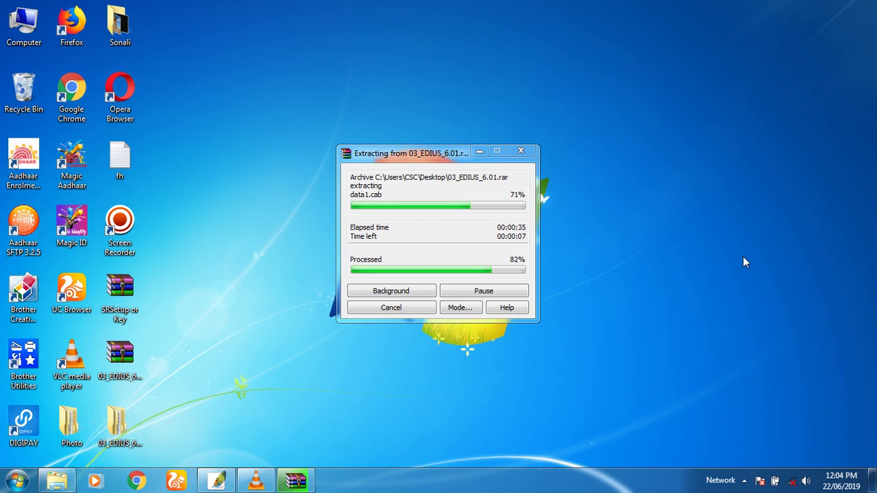
right_click(687, 206)
click(726, 246)
right_click(690, 237)
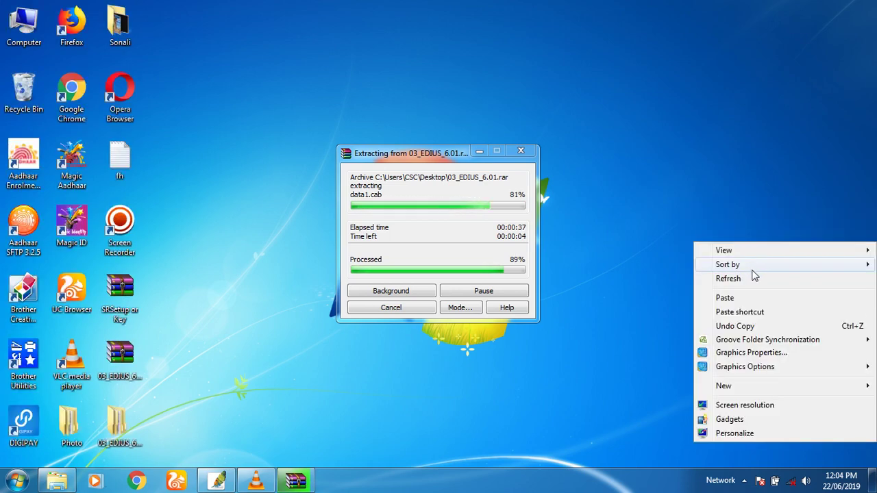
click(752, 277)
right_click(693, 221)
click(735, 259)
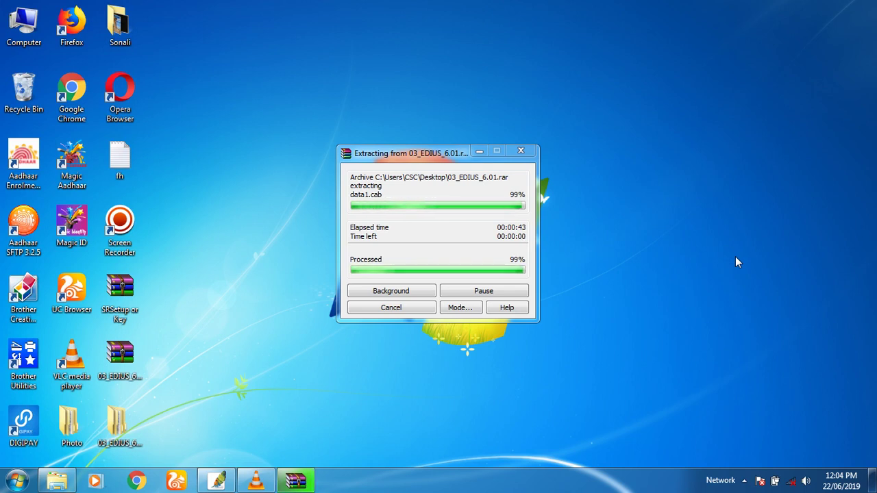
right_click(606, 252)
right_click(651, 293)
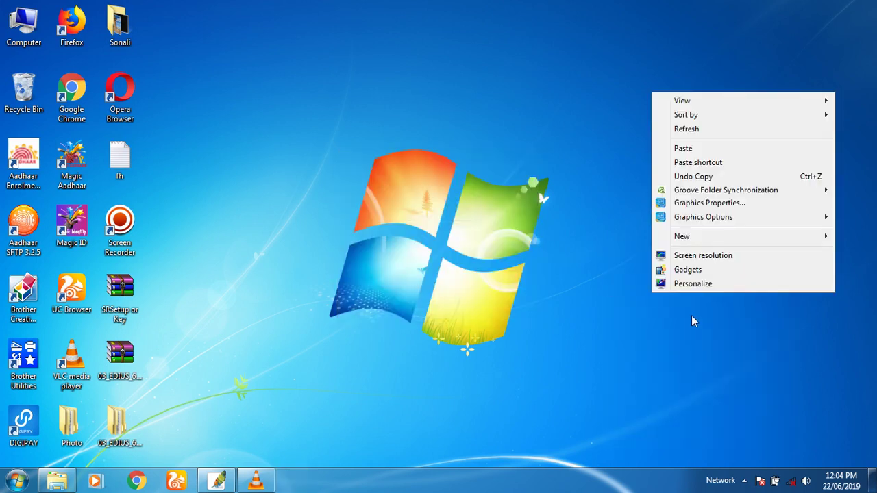
click(688, 131)
Launch SetupManagerForEDIUS from the EDIUS_6.01 subfolder of the extracted desktop folder and minimize the folder window.
double_click(132, 426)
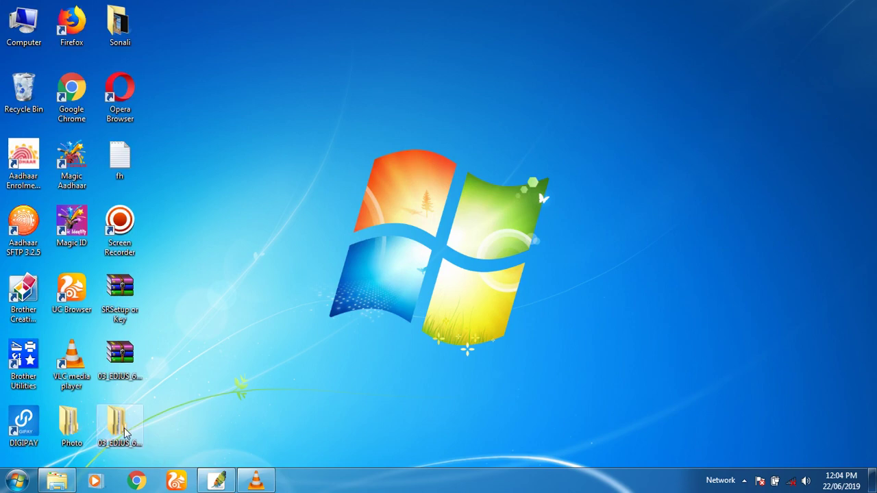
double_click(151, 85)
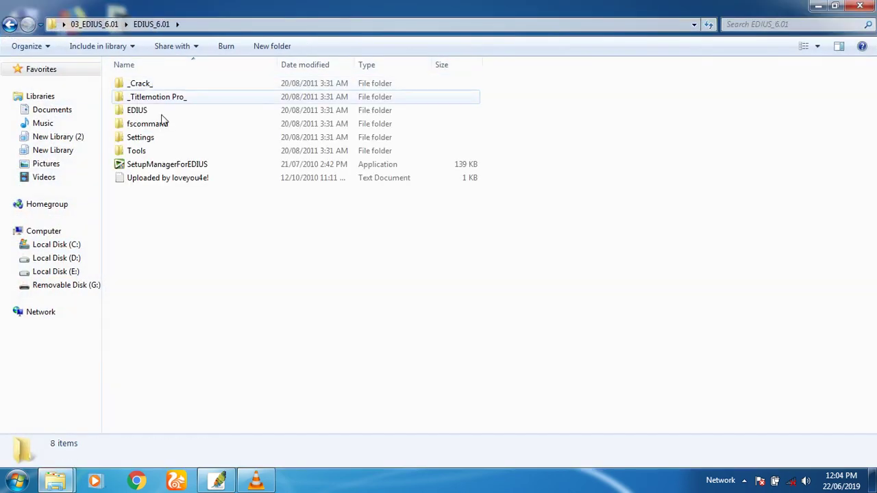
double_click(158, 165)
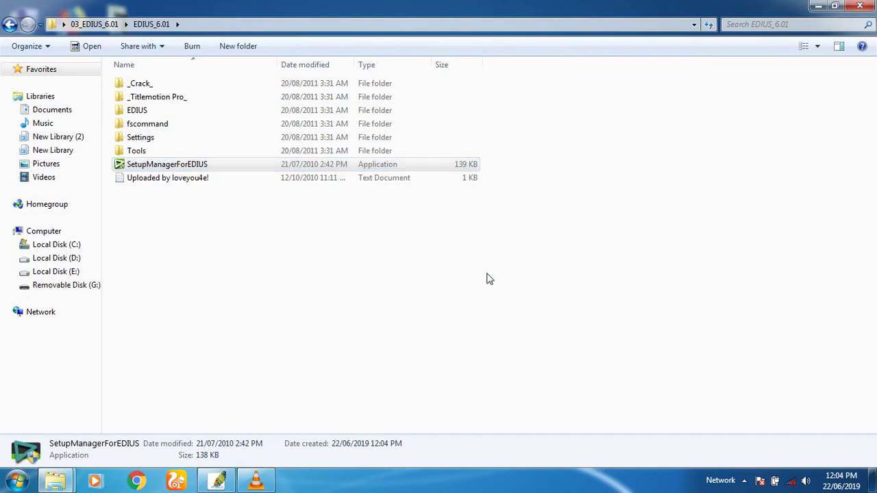
click(818, 5)
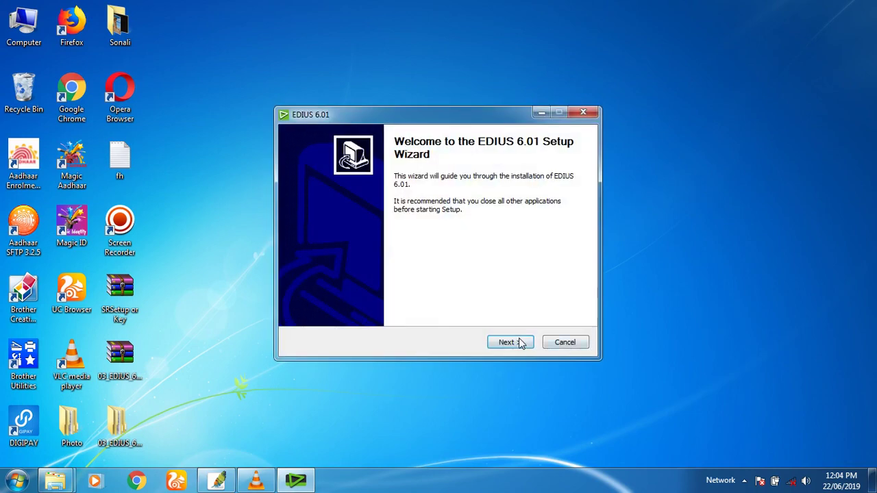
Start installing EDIUS 6.01 to C:\Program Files\Grass Valley\EDIUS 6, with the option to create desktop shortcuts enabled.
click(520, 342)
click(511, 344)
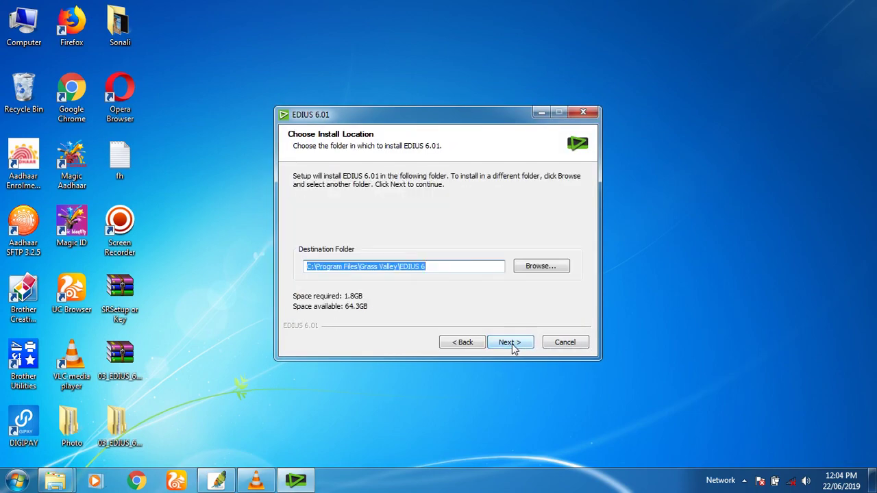
click(511, 342)
click(512, 343)
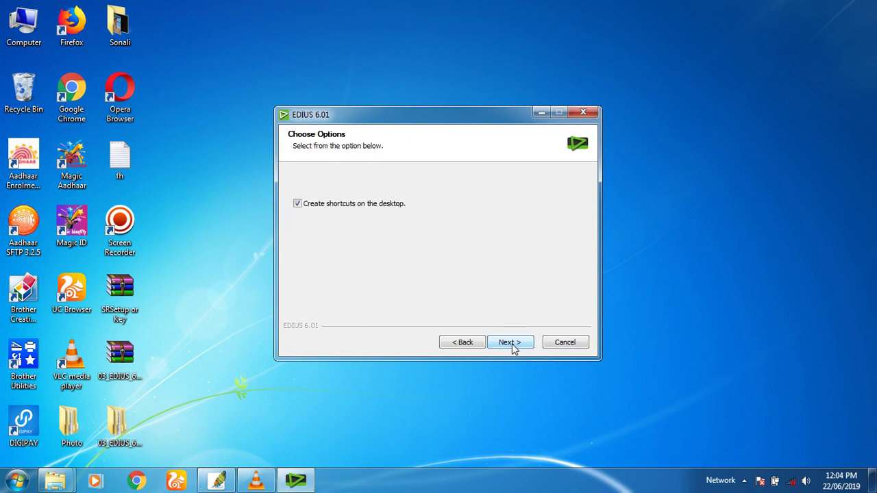
click(511, 344)
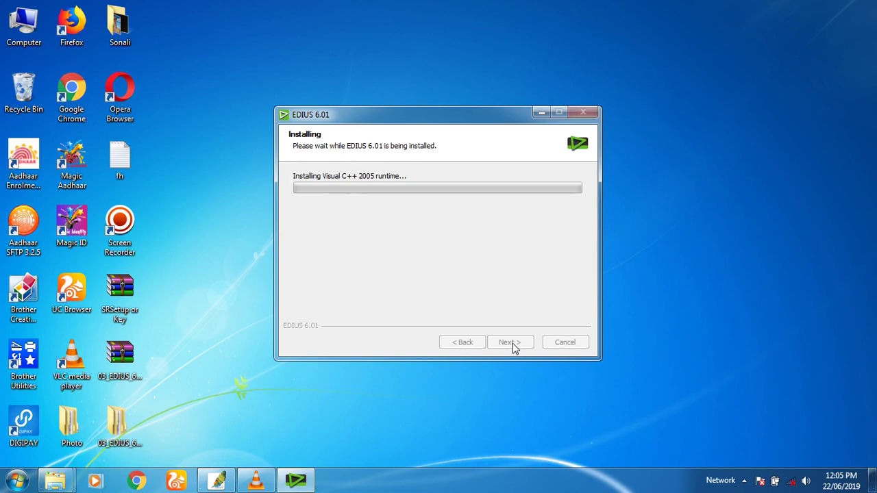
right_click(750, 192)
click(761, 228)
right_click(756, 222)
click(766, 265)
right_click(787, 172)
click(771, 208)
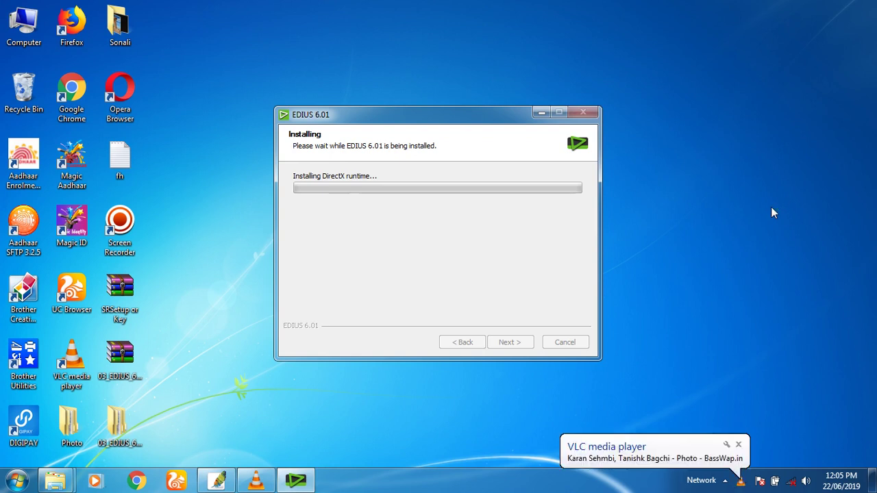
right_click(783, 135)
click(772, 170)
right_click(769, 167)
click(760, 205)
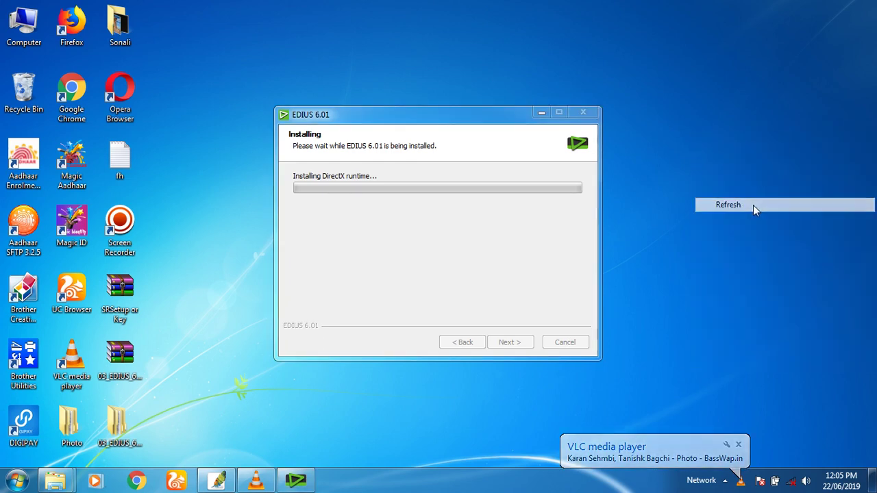
click(739, 444)
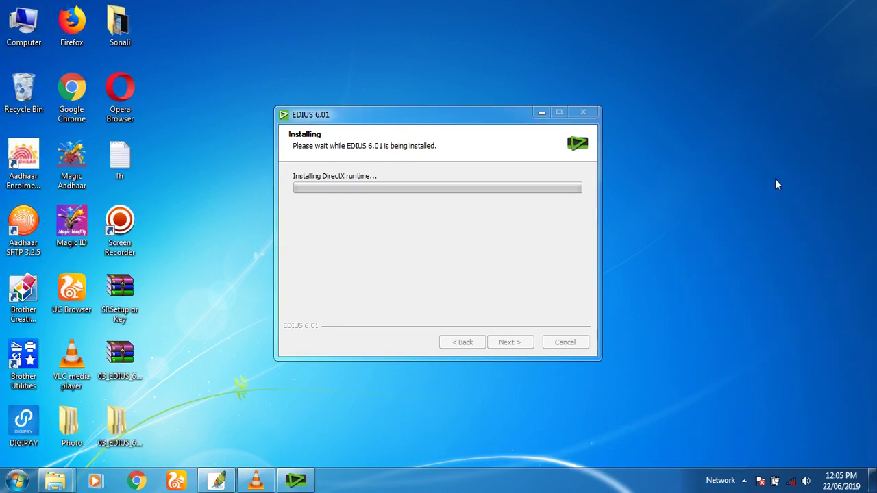
right_click(763, 161)
click(765, 198)
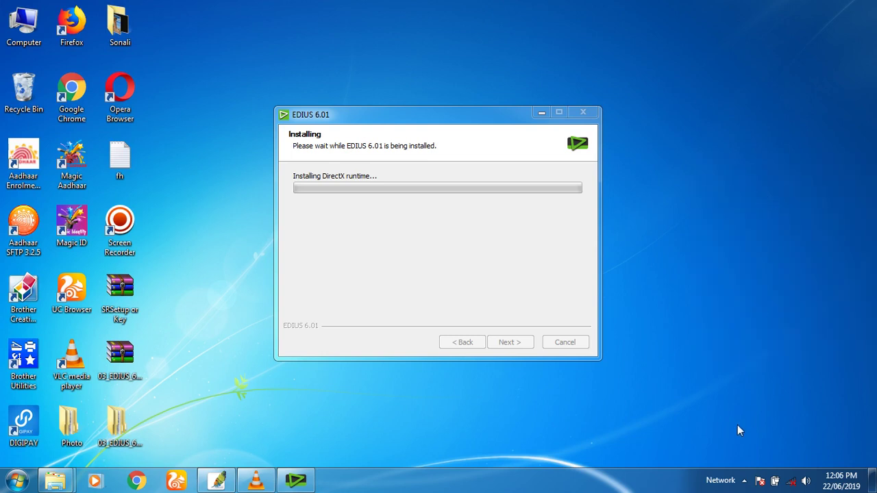
Examine the screen recorder's video, sound and cursor settings, and close its settings window.
click(744, 480)
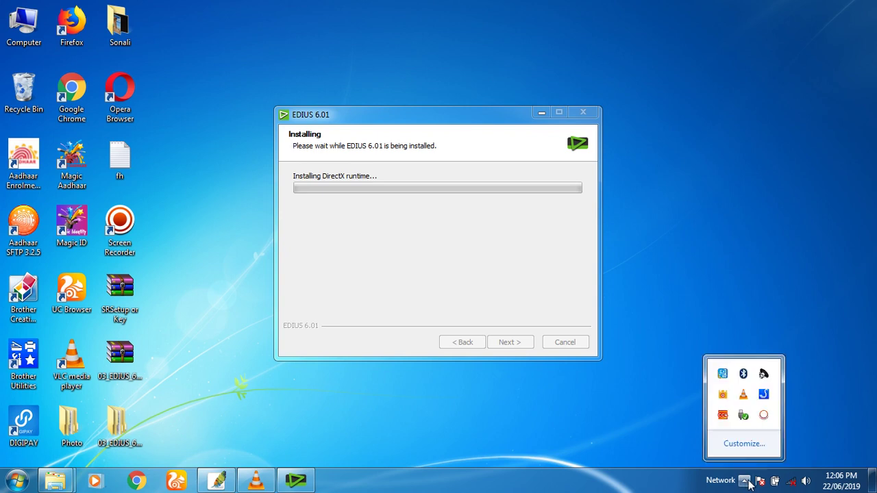
click(763, 415)
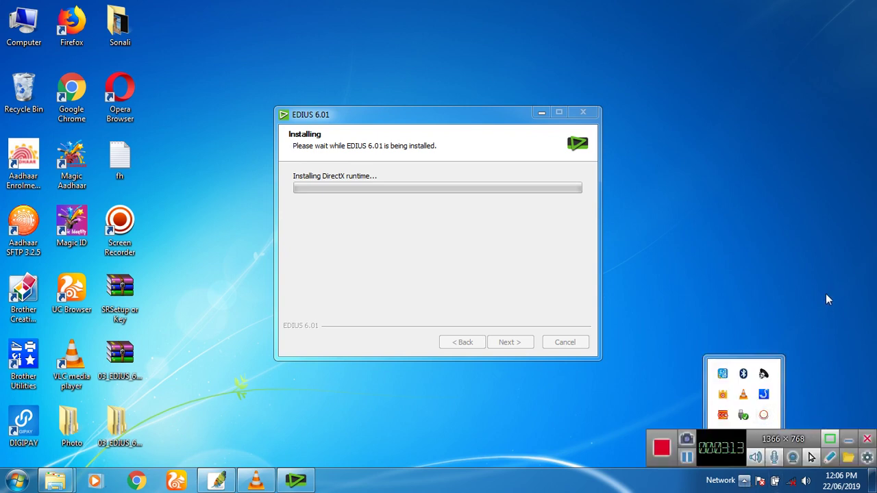
right_click(801, 272)
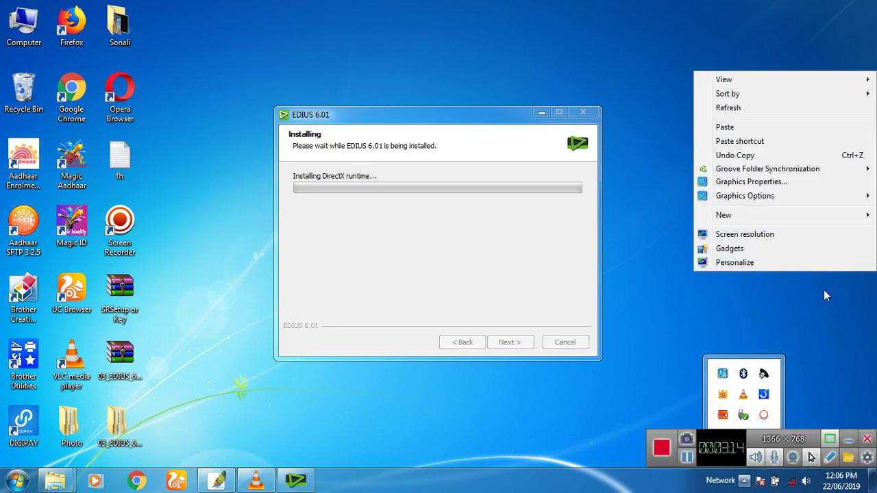
click(754, 111)
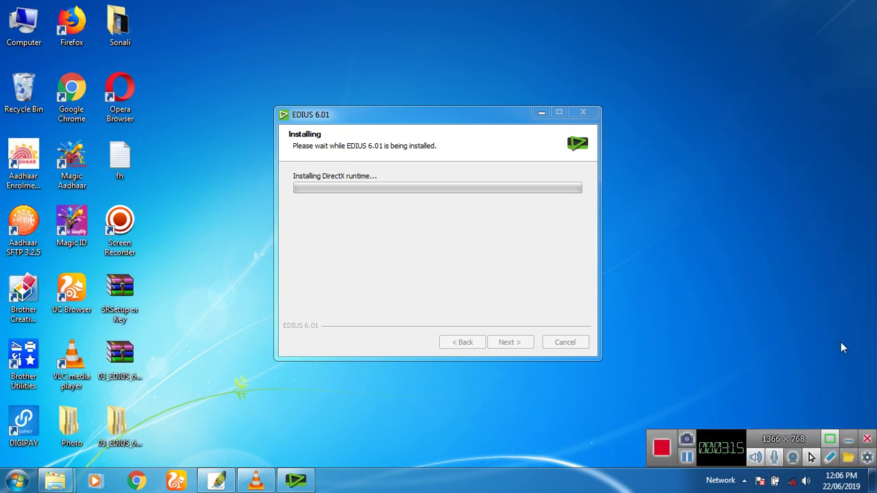
click(868, 460)
click(805, 324)
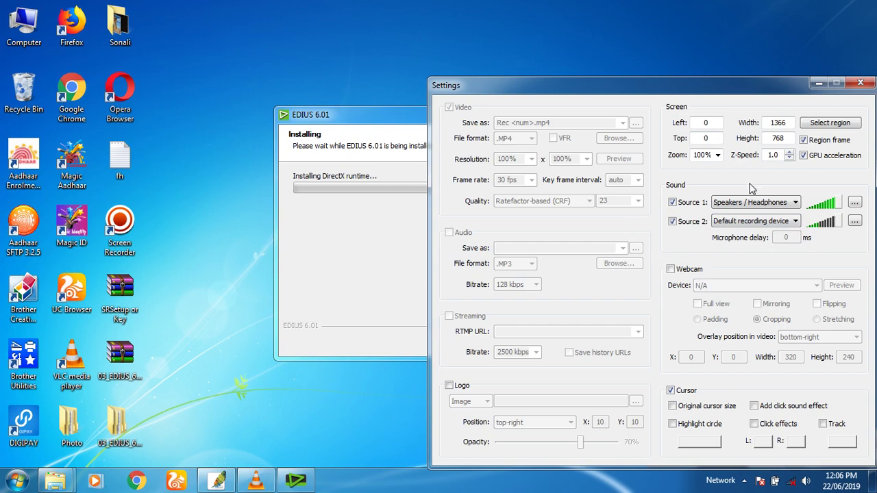
drag(774, 90, 748, 36)
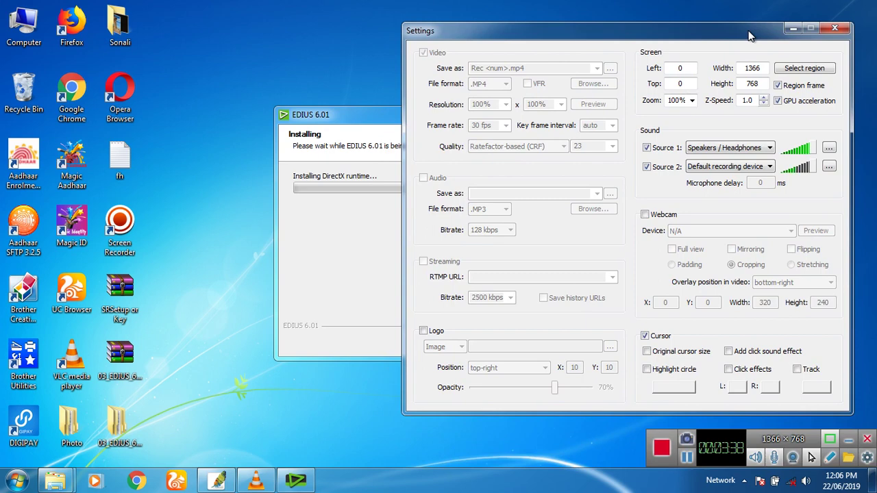
click(834, 28)
right_click(765, 144)
click(774, 183)
right_click(769, 183)
click(773, 218)
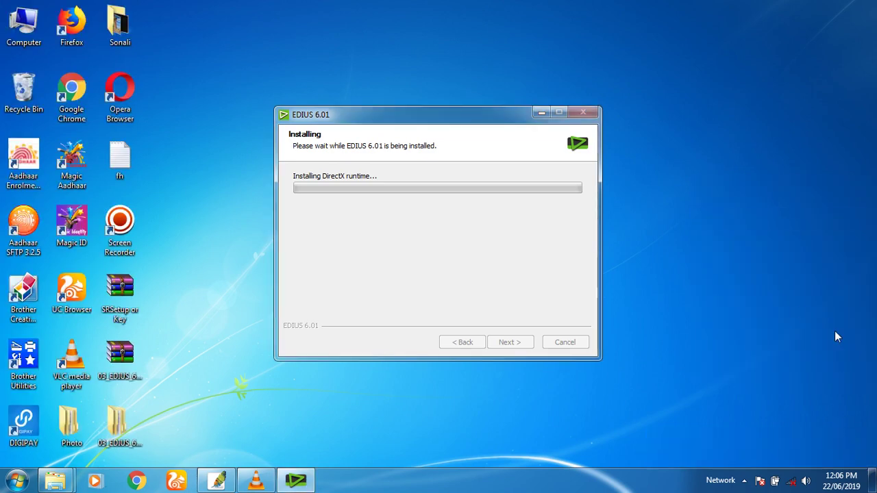
right_click(753, 183)
click(746, 227)
right_click(768, 222)
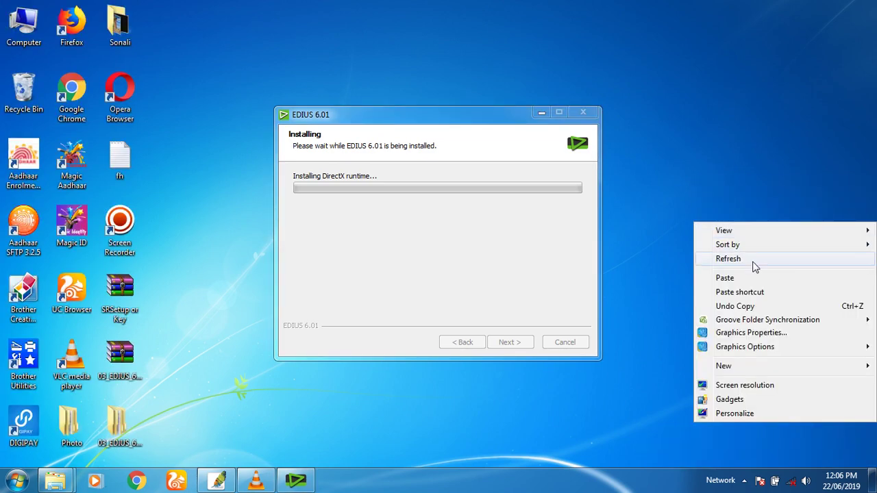
click(752, 263)
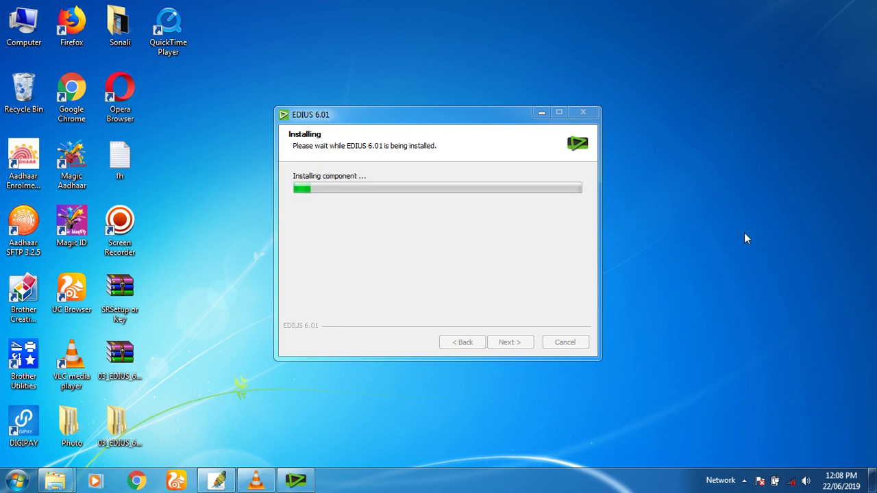
right_click(767, 186)
click(753, 224)
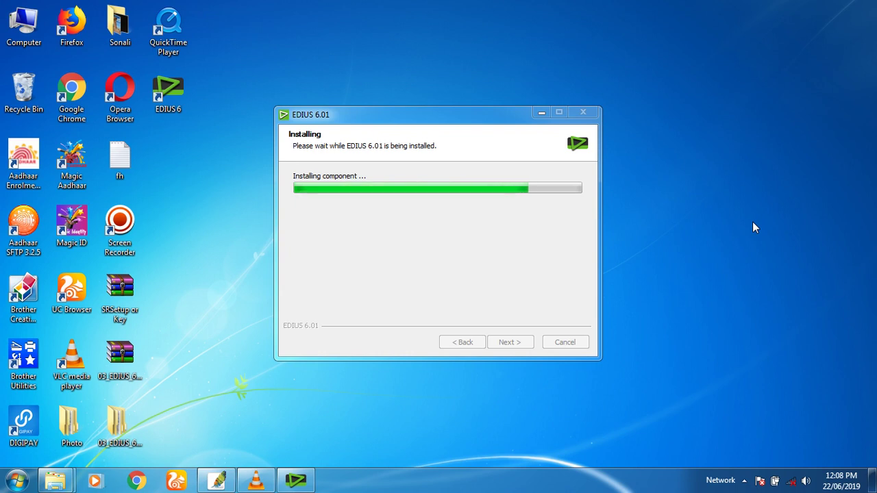
Finish the EDIUS 6.01 setup wizard with the option to reboot the computer later and refresh the desktop.
click(399, 250)
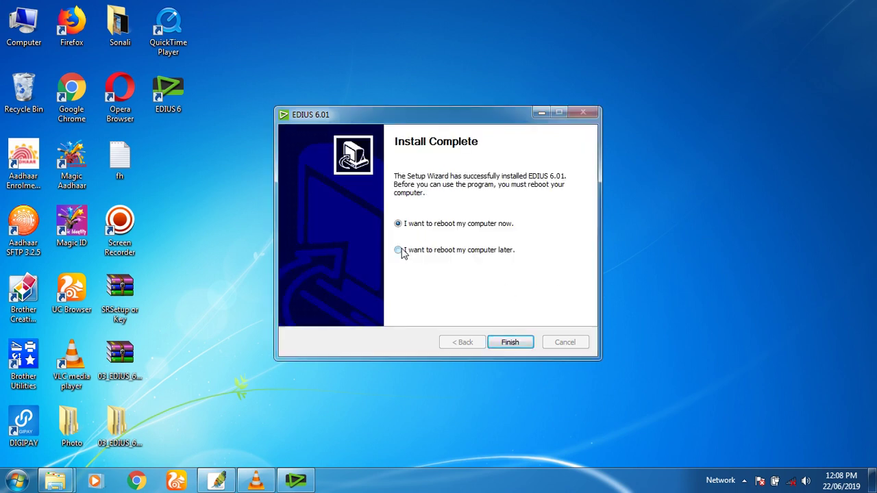
click(511, 343)
right_click(477, 189)
click(510, 227)
right_click(517, 229)
click(552, 264)
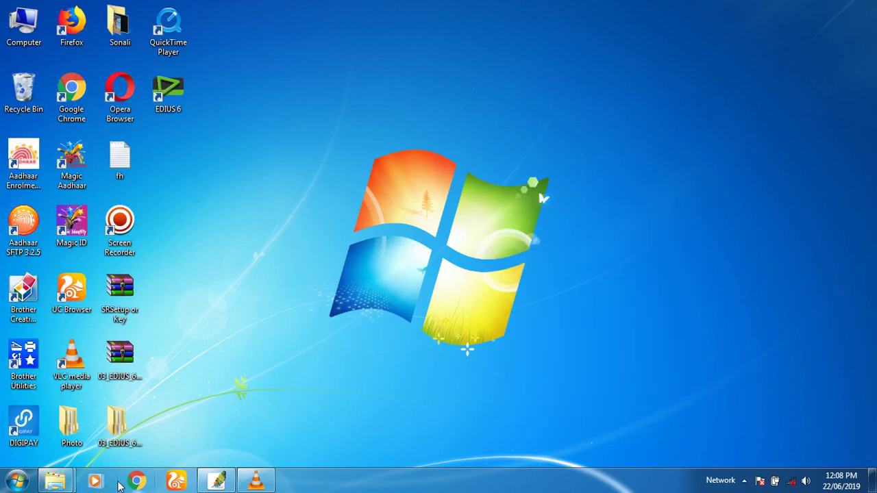
Open the _Crack_ subfolder of the EDIUS_6.01 folder and restore the maximized folder window to a smaller size.
mouse_move(64, 483)
click(222, 418)
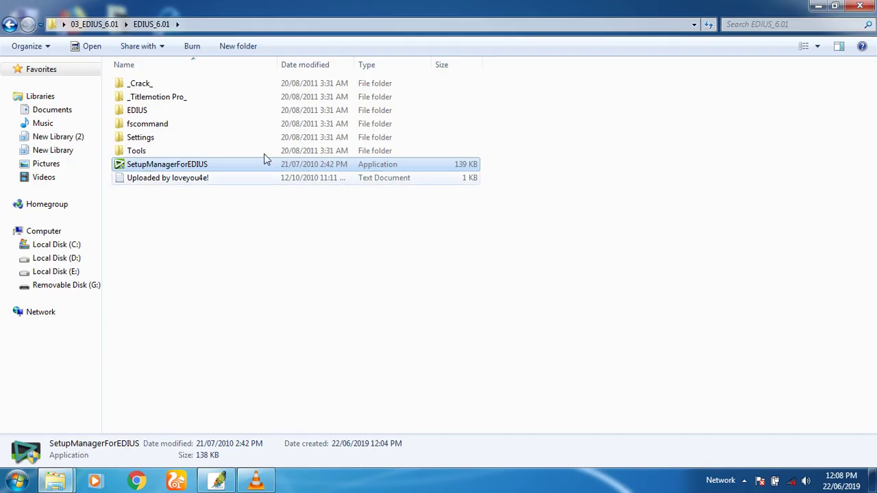
double_click(159, 84)
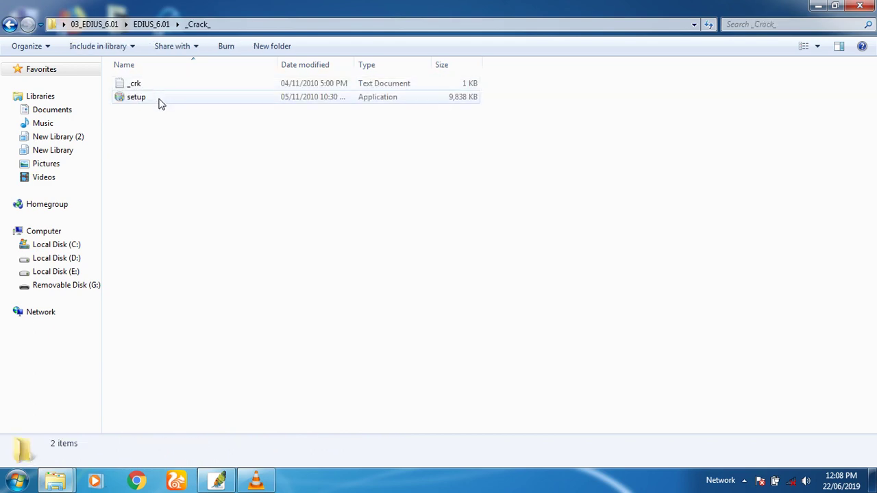
click(834, 6)
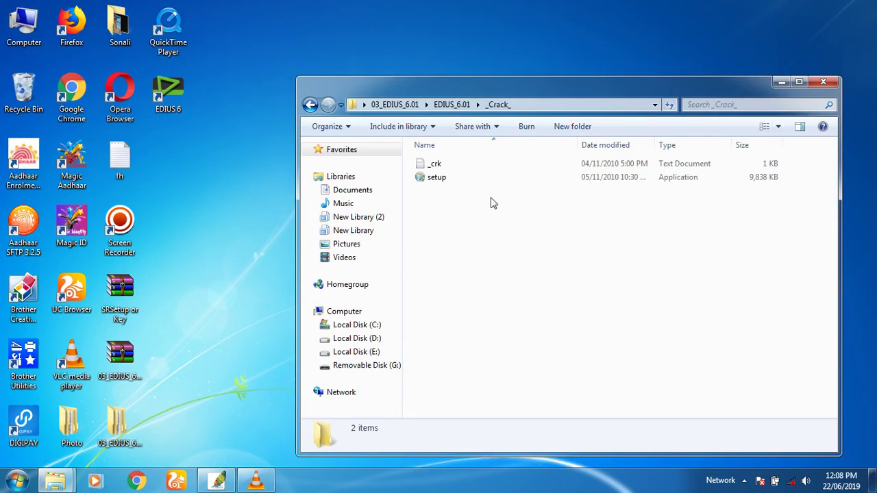
Run setup from the _Crack_ folder, install to C:\Program Files\Grass Valley\EDIUS 6\ and close the setup and folder windows.
double_click(433, 179)
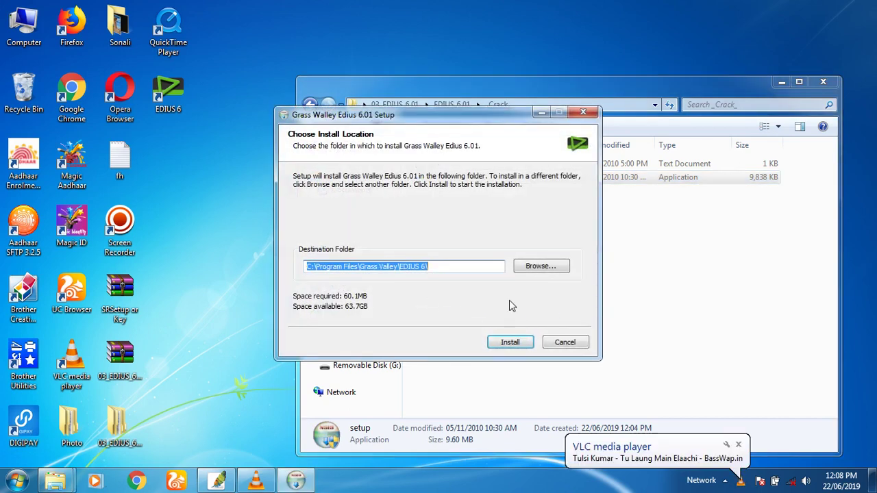
click(508, 341)
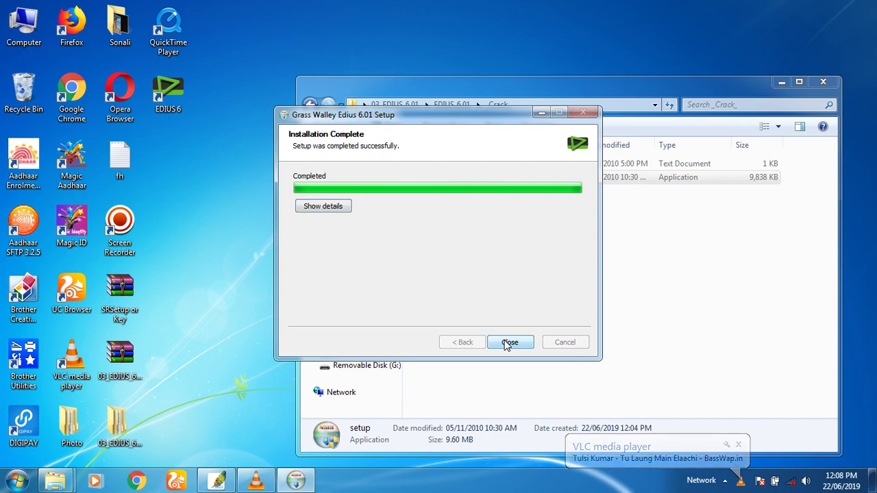
click(509, 343)
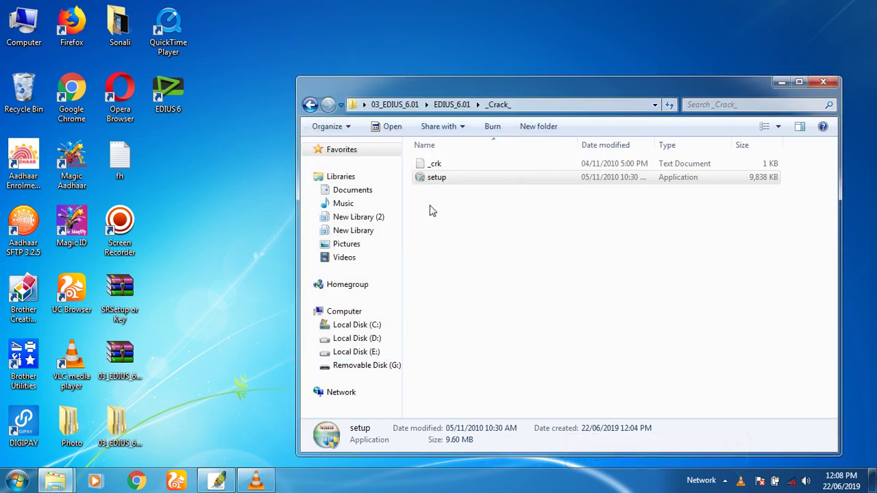
click(310, 105)
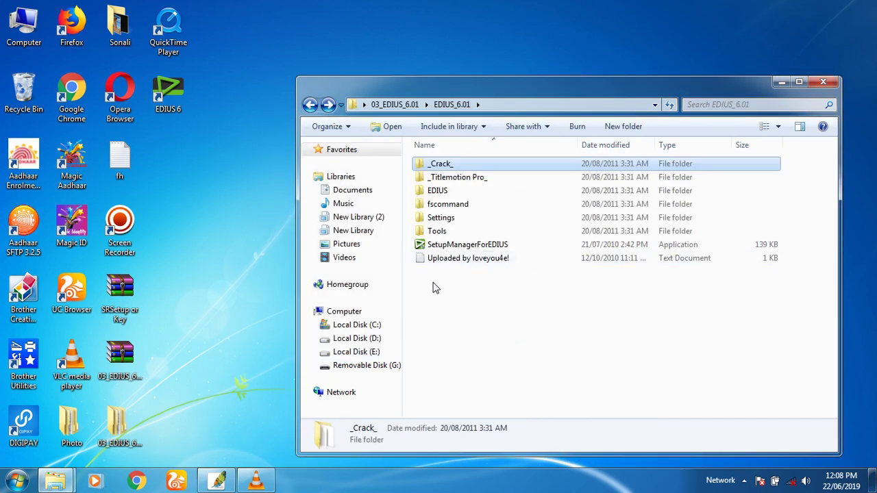
click(821, 83)
right_click(518, 201)
click(557, 236)
right_click(555, 236)
click(588, 274)
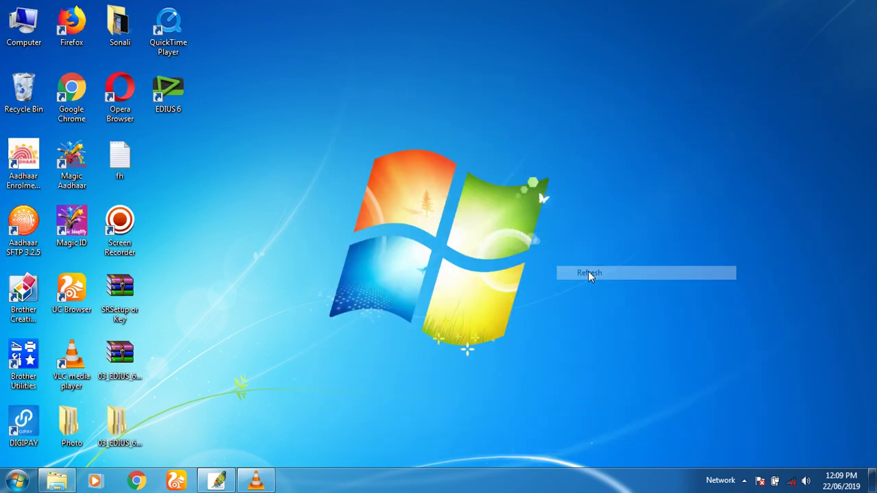
right_click(588, 273)
click(621, 109)
Launch EDIUS 6 and set its project folder to C:\Users\CSC.
double_click(169, 89)
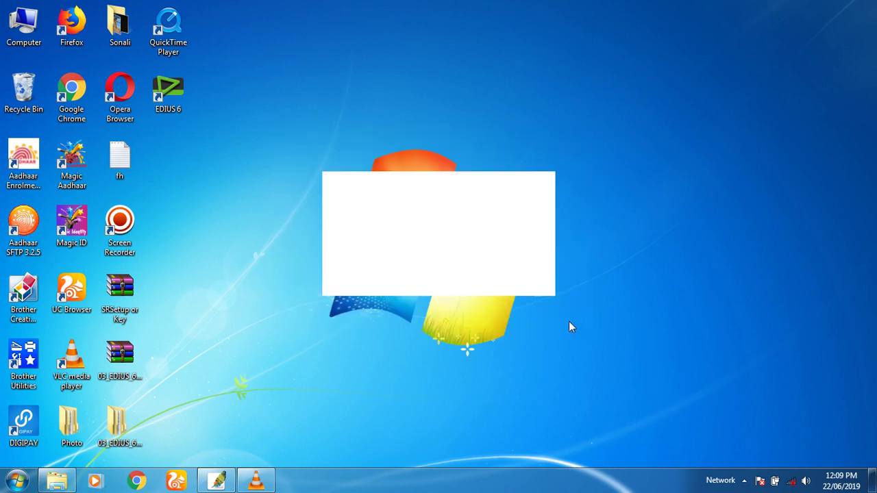
click(525, 247)
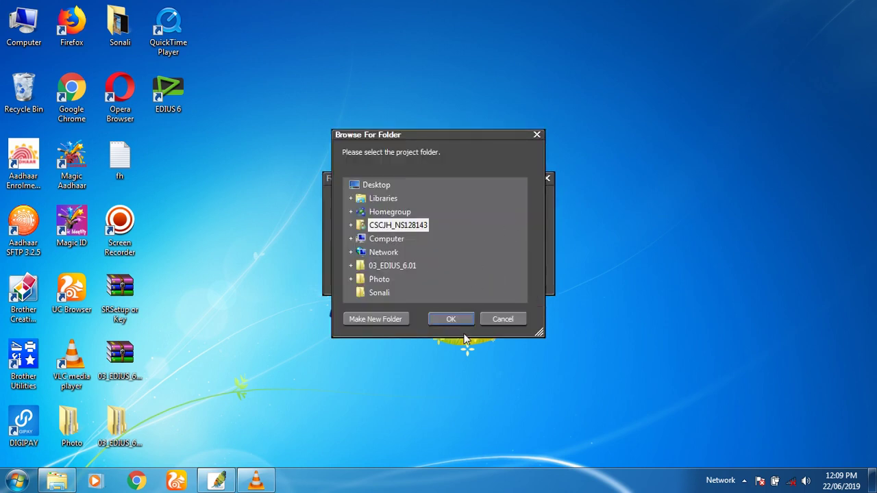
click(451, 319)
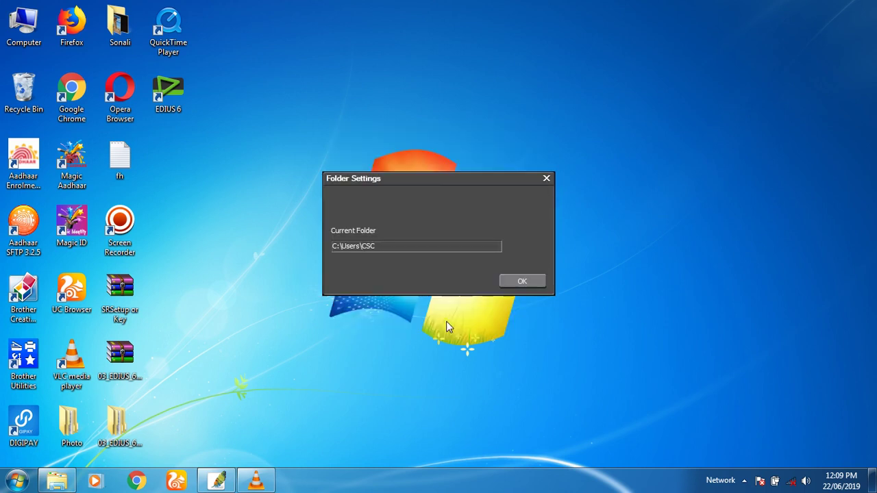
click(523, 281)
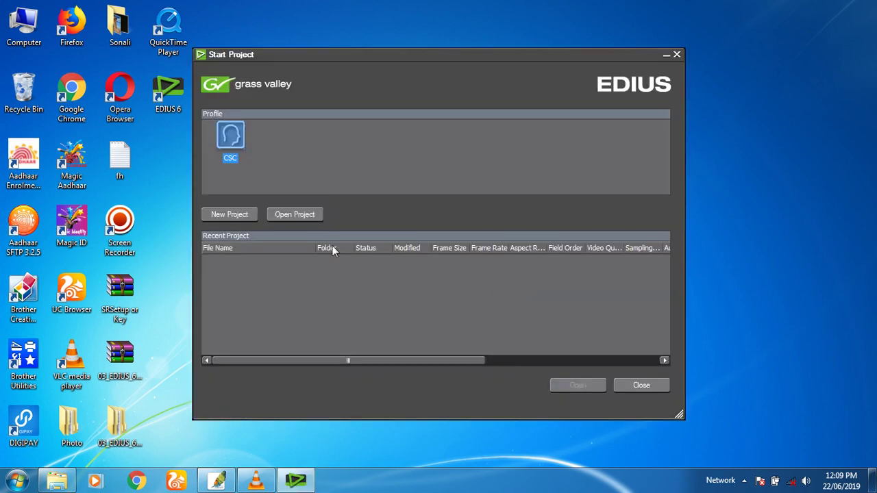
Start a new project and generate presets for HD and SD sizes at 59.94i, 50i, 50p and 25p in 8bit.
click(227, 217)
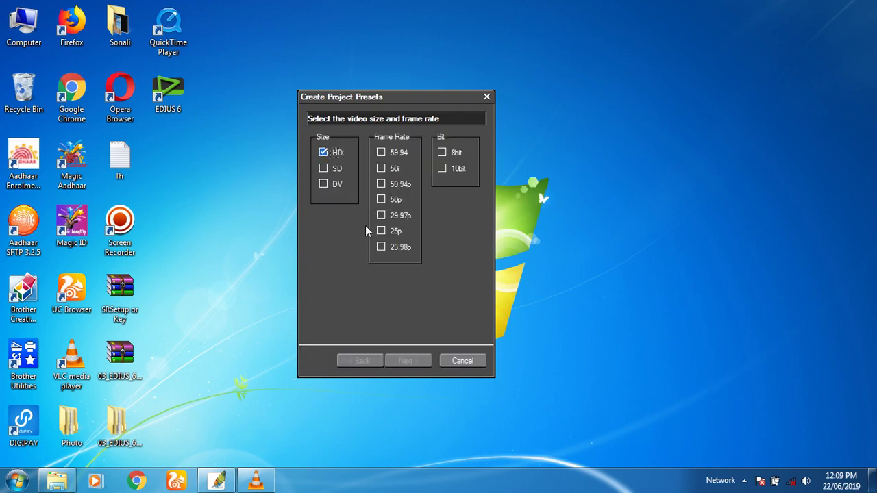
click(323, 168)
click(383, 153)
click(381, 169)
click(382, 202)
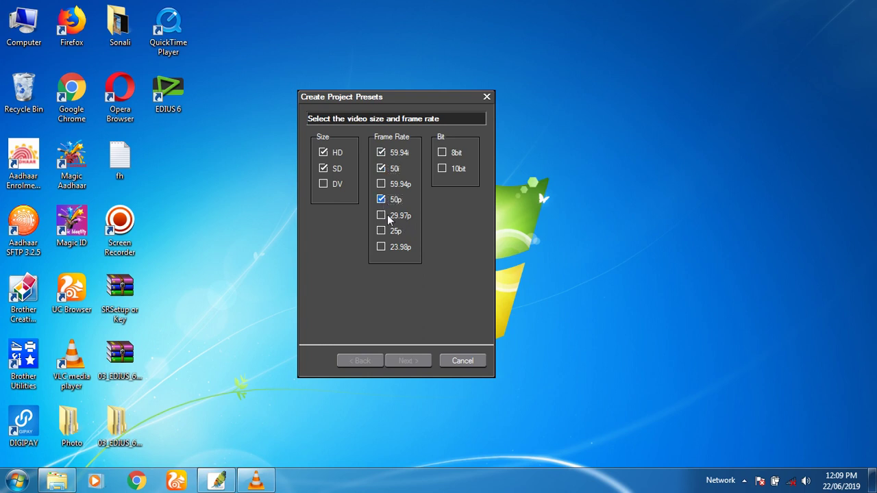
click(382, 232)
click(442, 153)
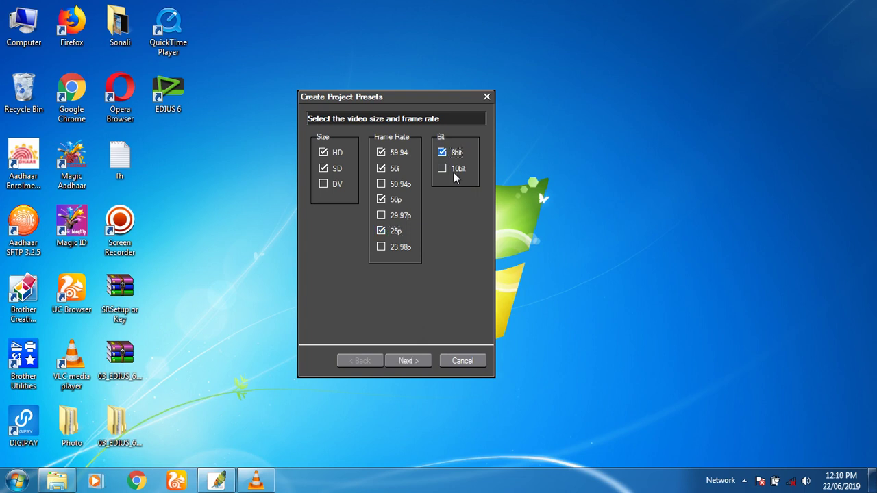
click(408, 361)
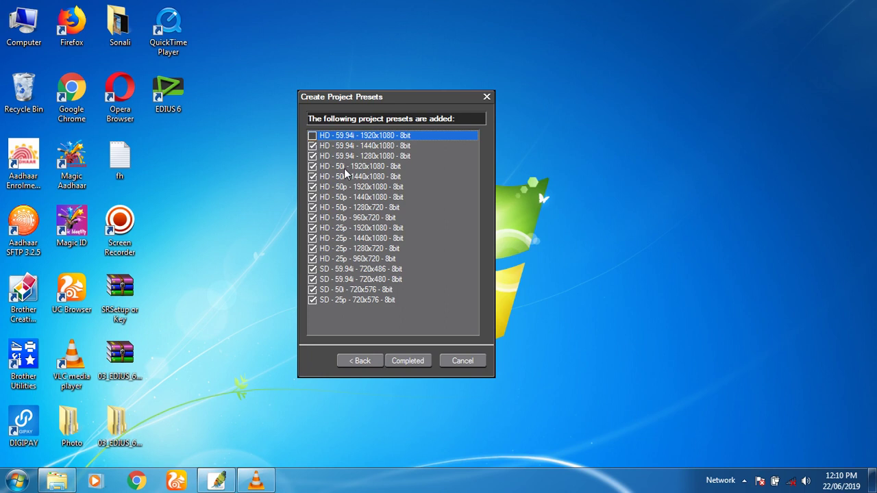
Exclude the HD 59.94i 1440x1080 and 1280x1080, HD 50i 1440x1080 and all HD 50p presets, keeping HD 59.94i 1920x1080.
click(312, 145)
click(312, 197)
click(312, 187)
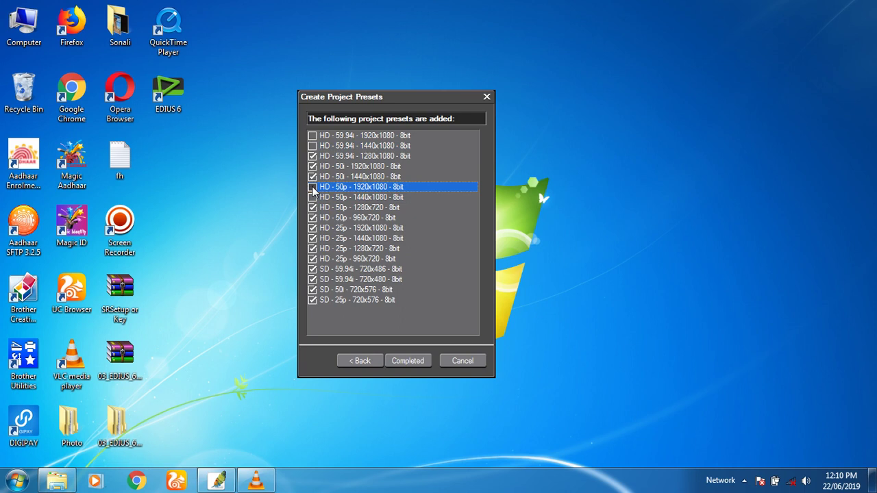
click(313, 176)
click(312, 156)
click(312, 136)
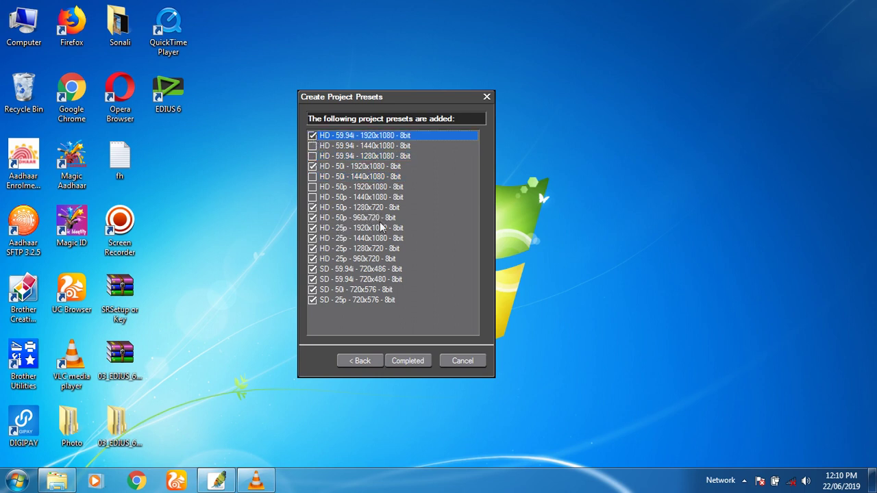
click(313, 207)
click(312, 218)
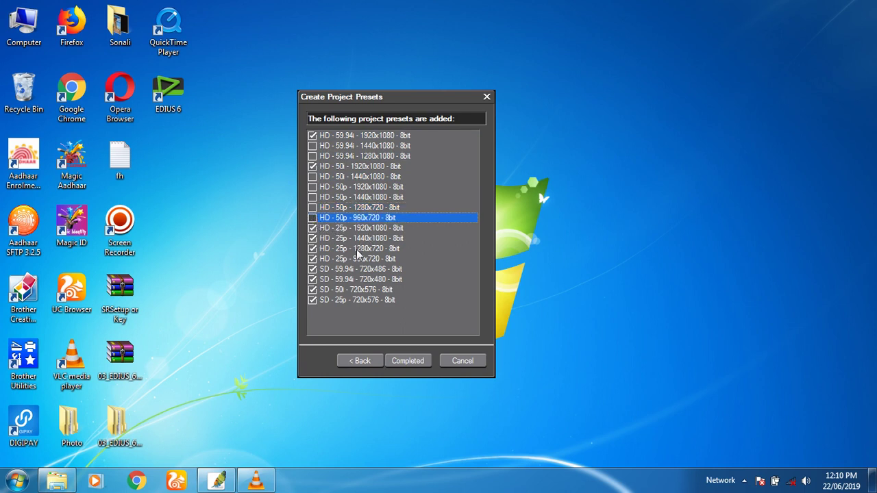
Exclude the HD 25p 1440x1080 and 960x720 presets and all four SD presets from the project presets list.
click(313, 238)
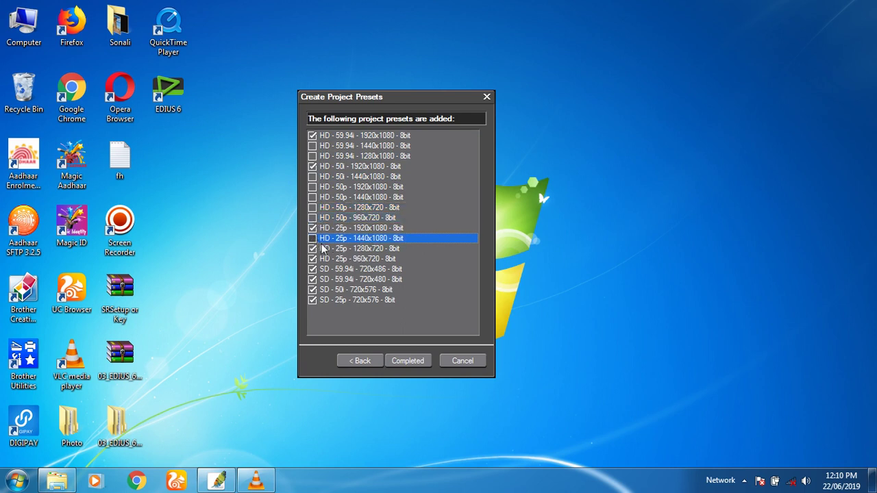
click(312, 300)
click(312, 289)
click(313, 279)
click(312, 269)
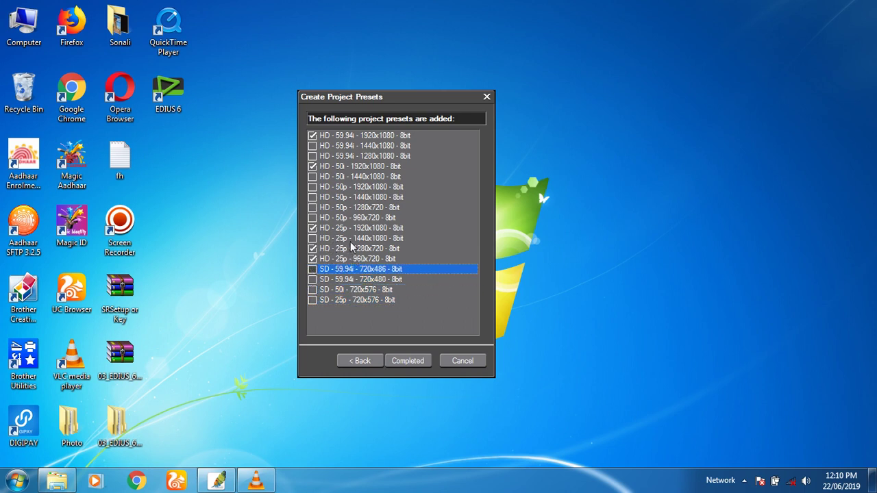
click(313, 259)
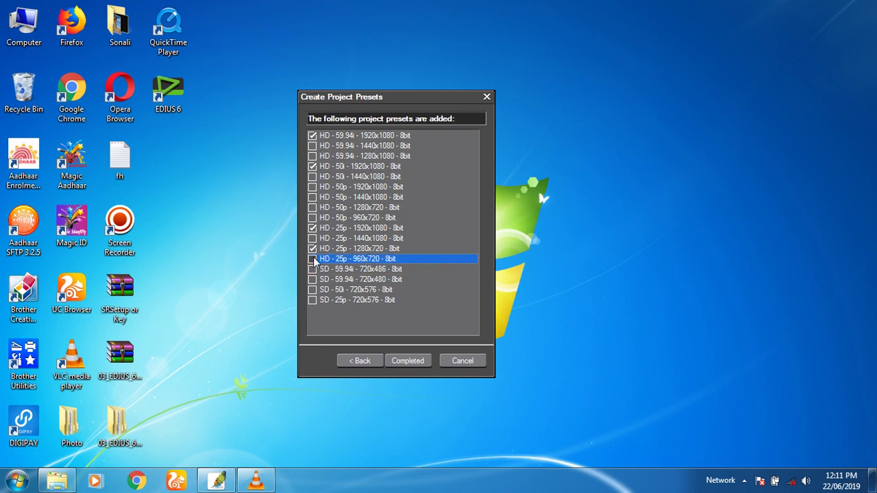
Complete the presets and create the project Untitled with the HD 1920x1080 59.94i 16:9 8bit preset.
click(408, 360)
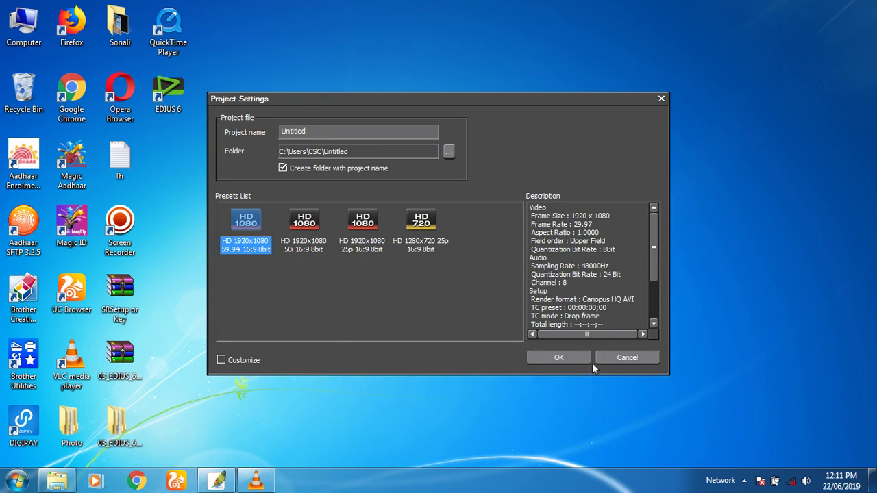
click(560, 357)
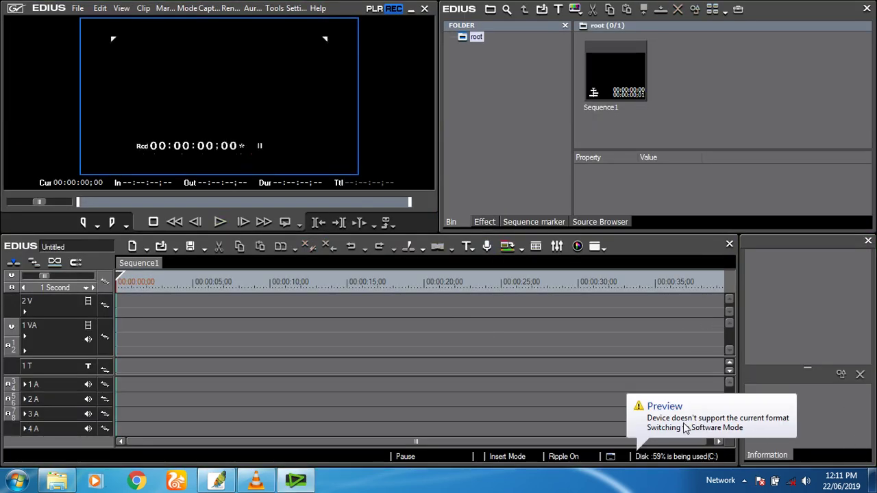
Dock the Information palette with the Bin and Effect palettes and widen the timeline window to the full screen width.
drag(766, 456, 642, 231)
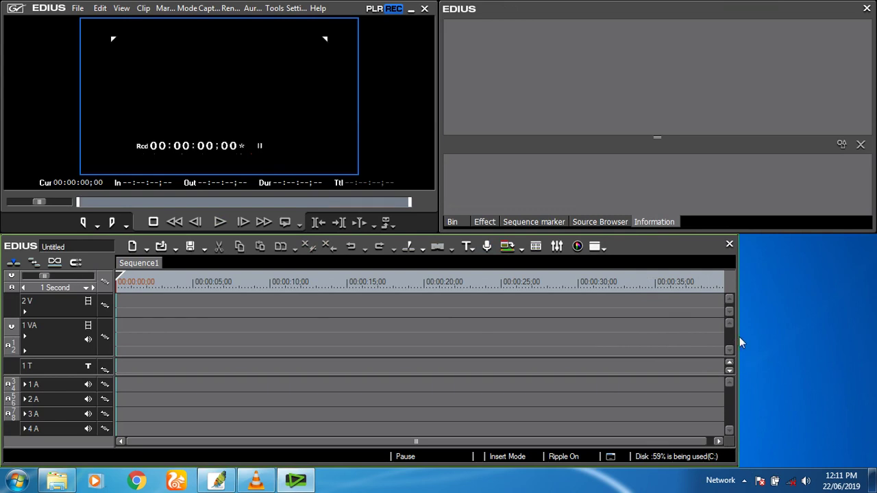
drag(736, 338, 872, 340)
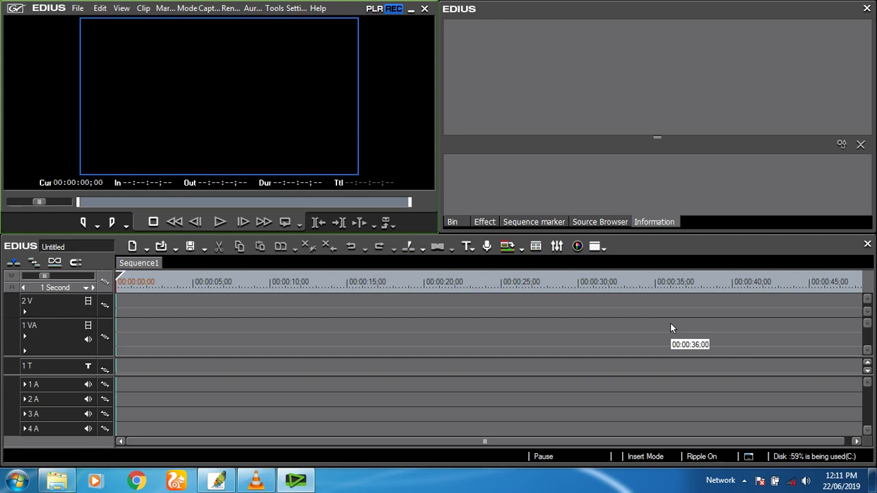
click(483, 223)
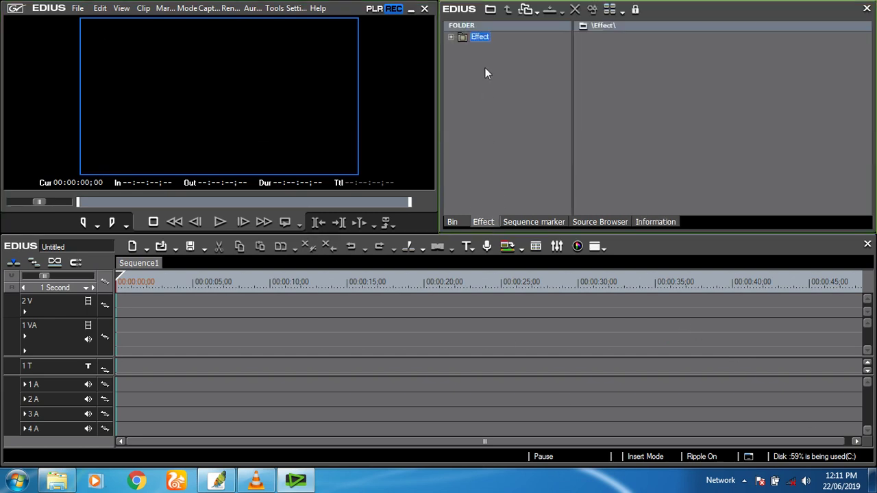
click(454, 223)
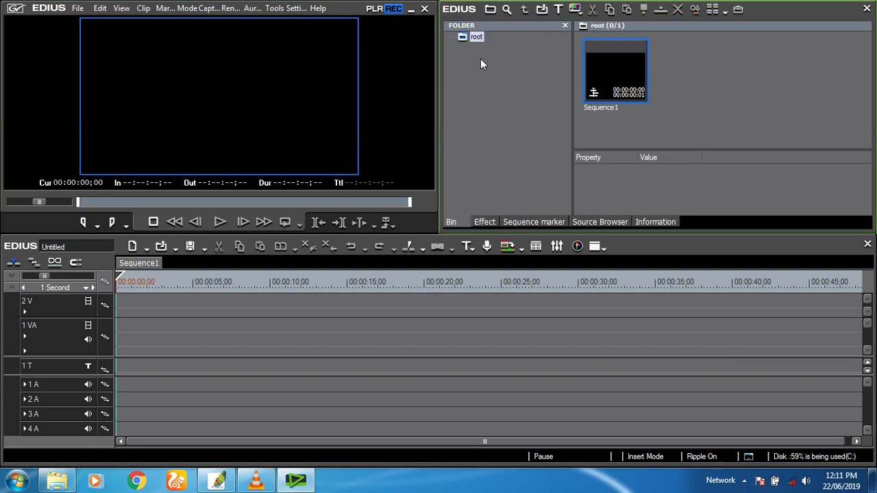
click(483, 223)
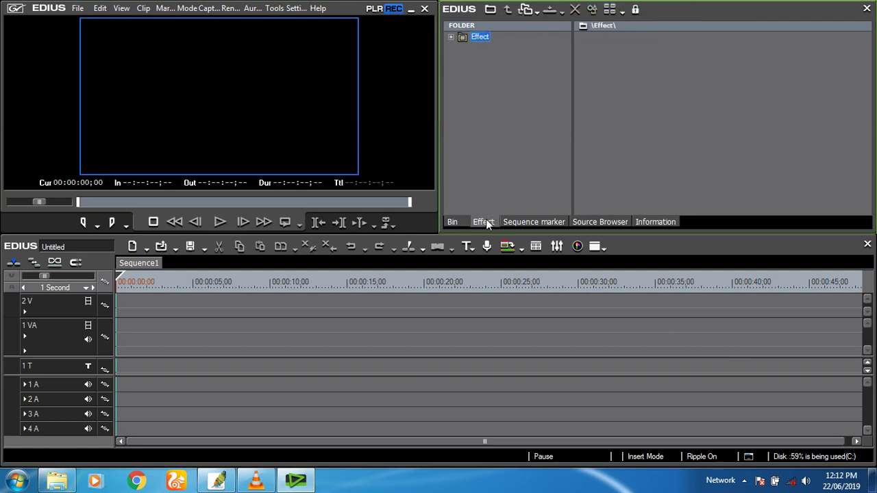
Import the video How to Install Adobe Photosof cs 8 from the Videos library into the bin.
click(448, 221)
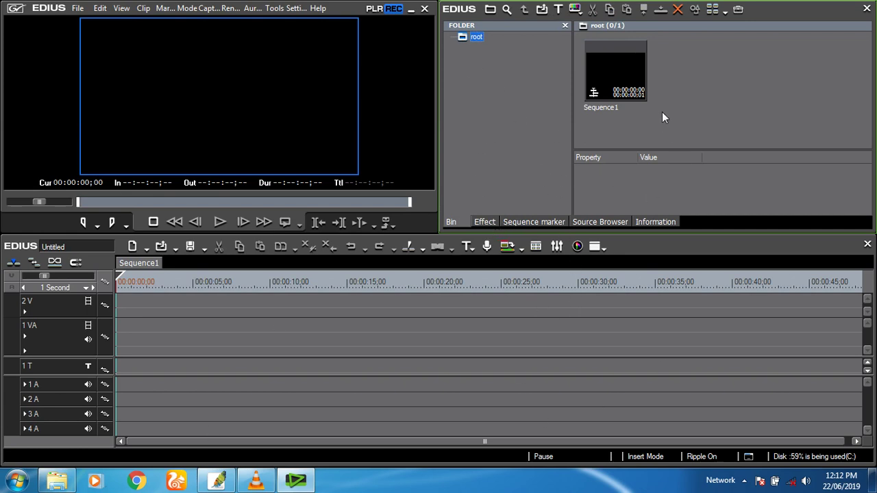
double_click(674, 97)
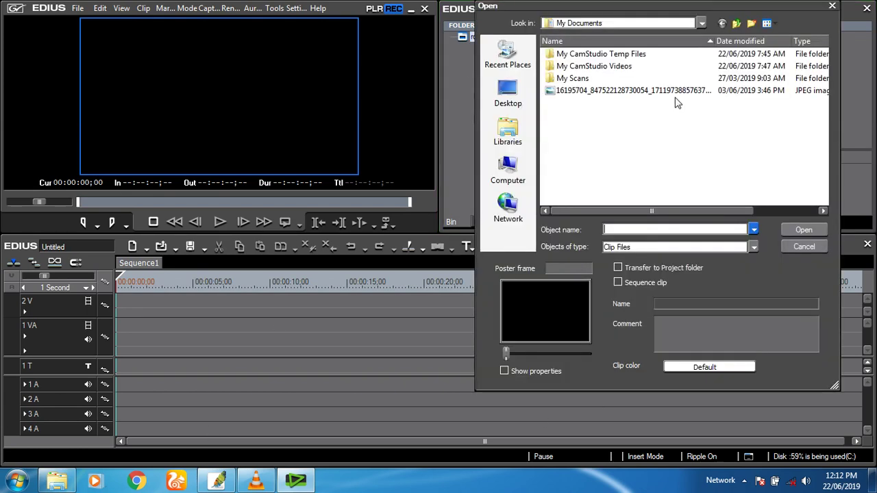
click(514, 134)
double_click(704, 130)
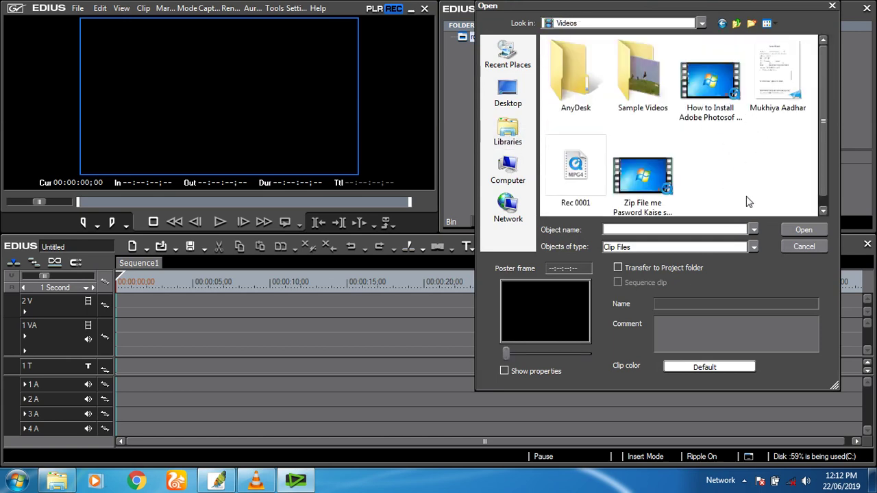
click(704, 92)
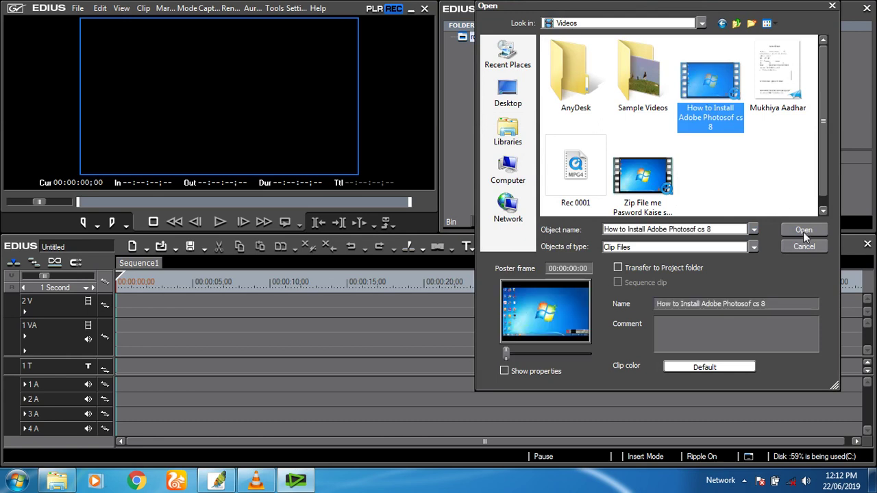
click(803, 232)
Place the imported video on the 1 VA track from about 00:00:02;17 and move the timeline cursor to its start.
drag(683, 71, 162, 341)
drag(348, 288, 155, 302)
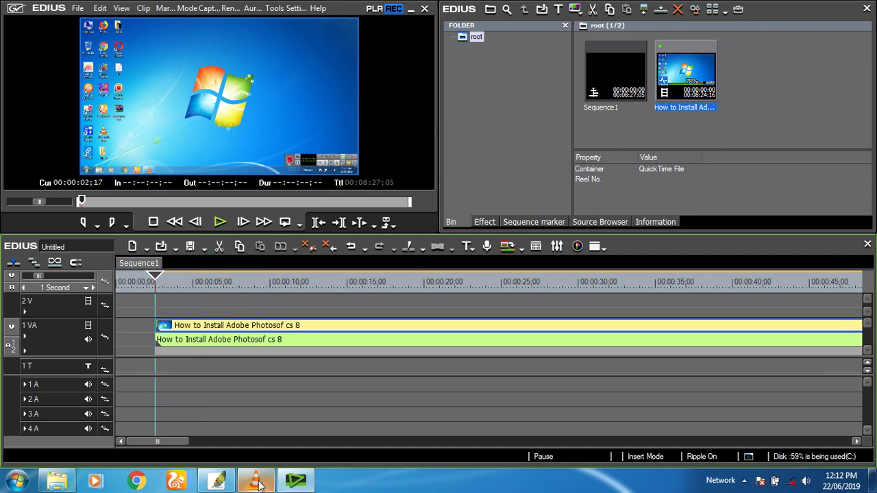
click(255, 480)
drag(450, 171, 583, 84)
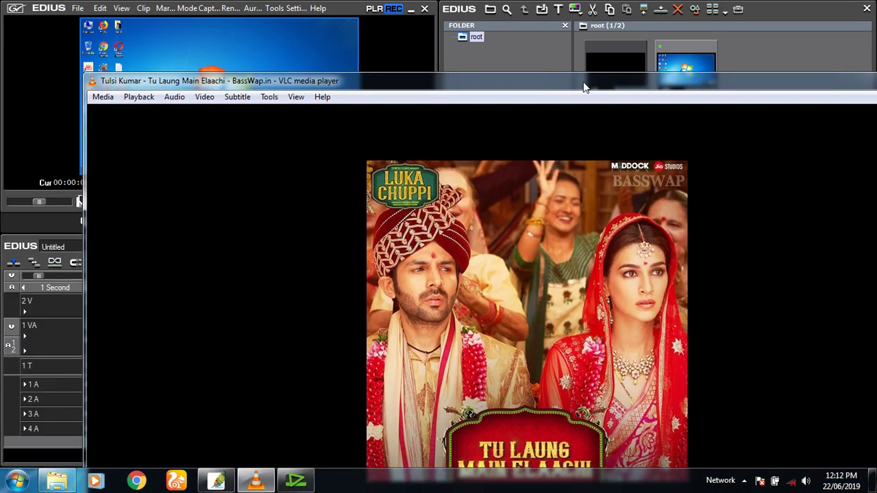
drag(229, 80, 604, 179)
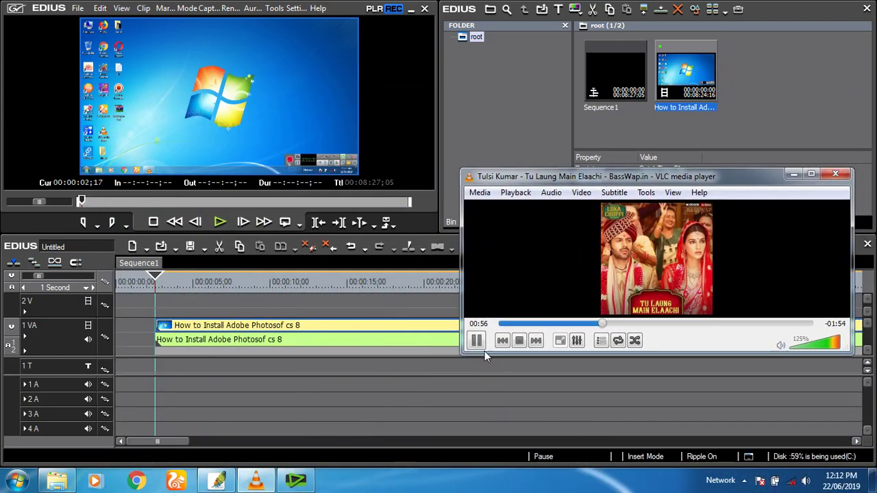
click(795, 178)
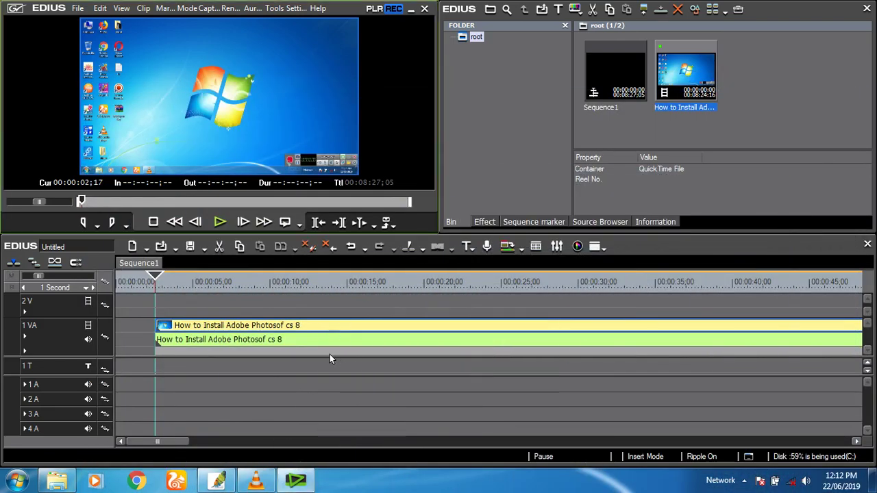
Play the sequence from the start of the clip and check the playback at several points near its end.
click(218, 224)
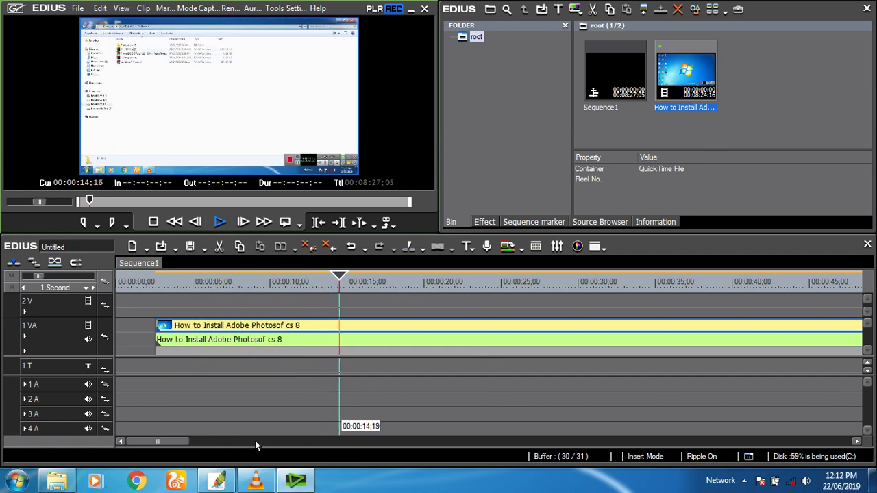
key(space)
drag(182, 441, 794, 444)
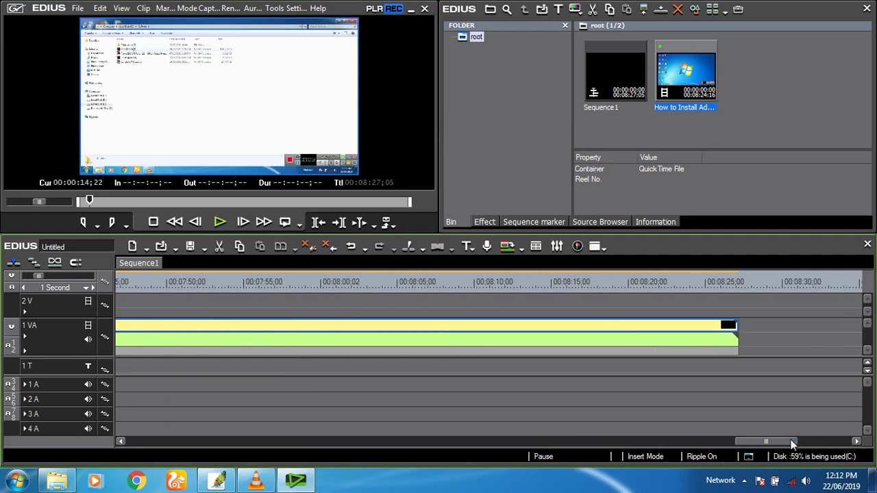
click(594, 283)
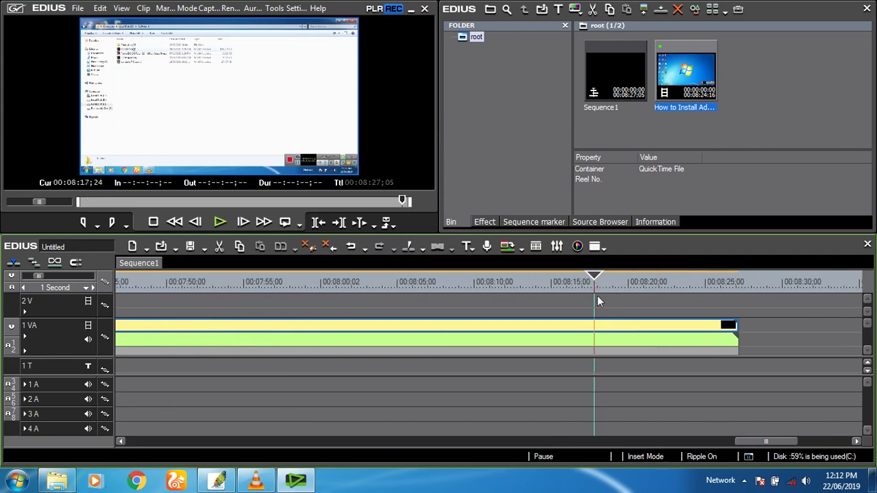
key(space)
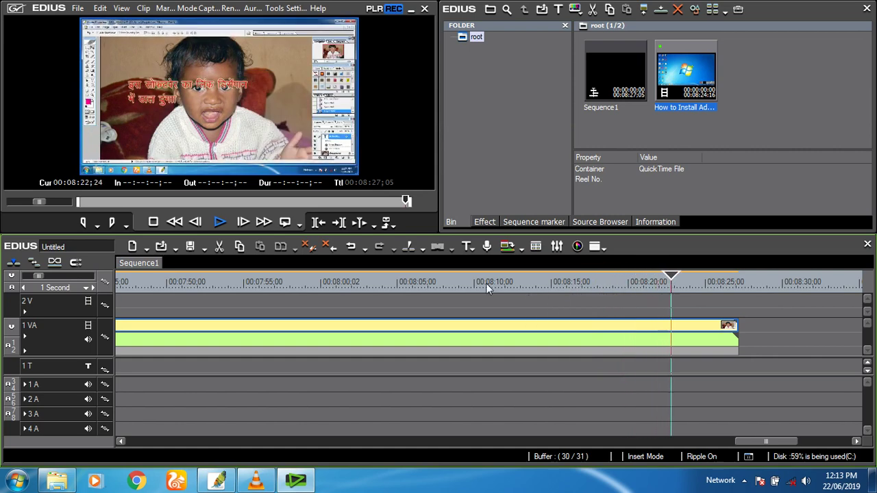
click(464, 284)
key(space)
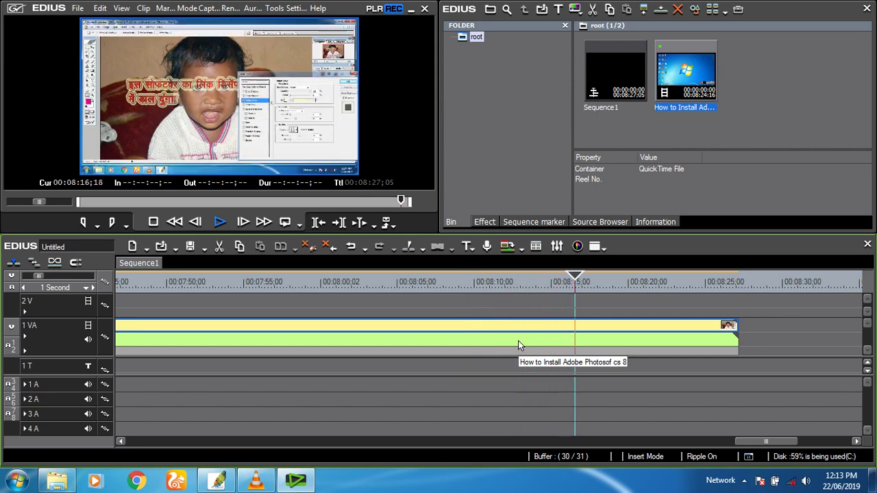
click(381, 282)
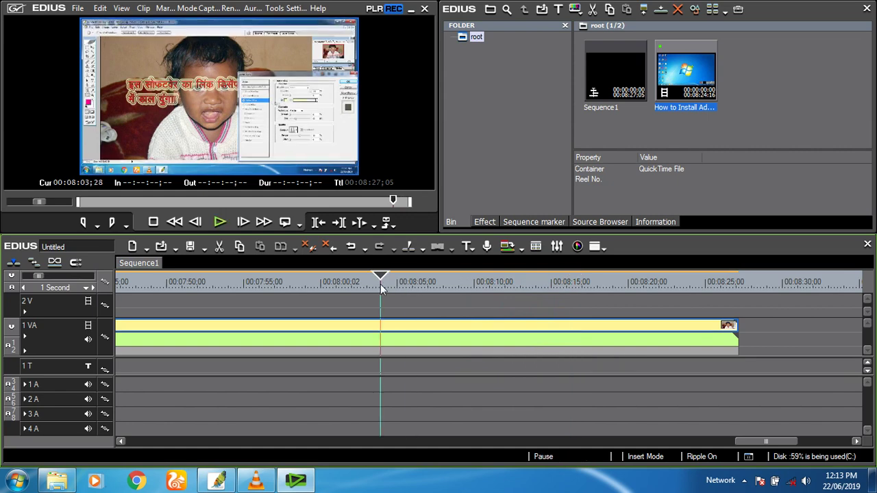
drag(745, 443, 718, 443)
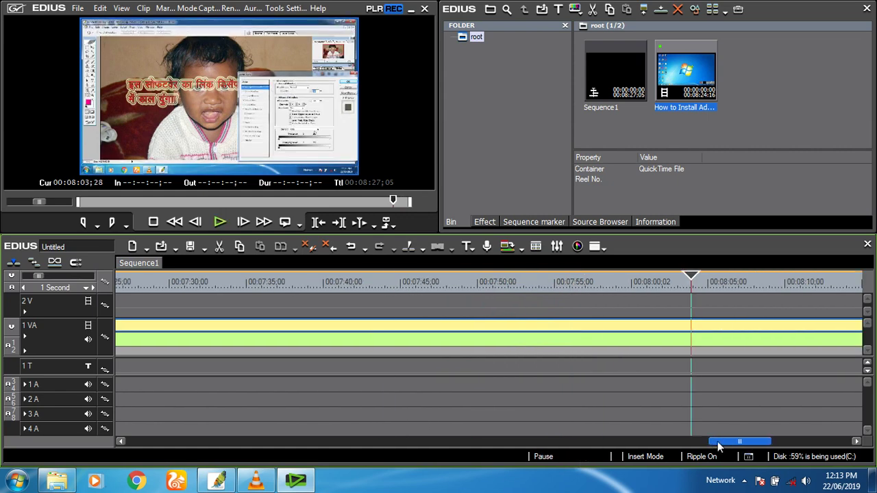
Start importing another clip into the bin and browse to Removable Disk (G:).
double_click(776, 113)
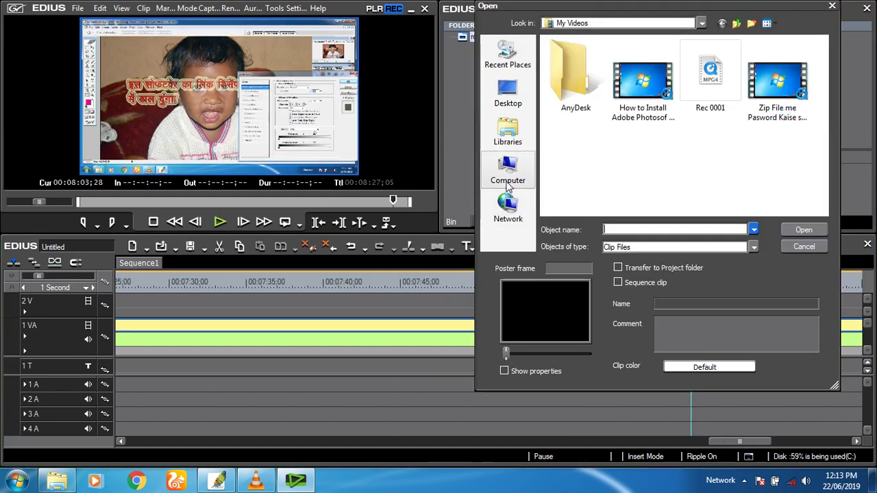
click(507, 174)
drag(822, 115, 829, 159)
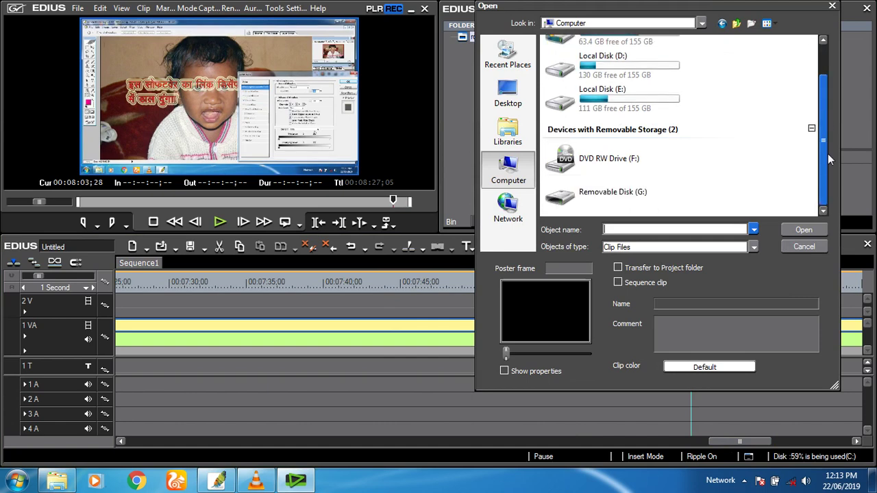
double_click(633, 193)
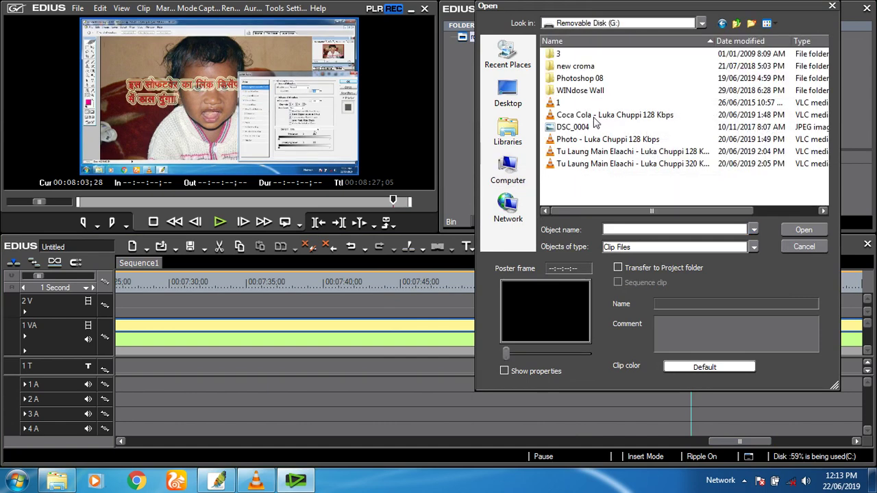
Show the files on the removable disk as large thumbnails and import video clip 1 into the bin.
click(767, 24)
click(768, 25)
click(768, 25)
click(793, 40)
scroll(746, 148, down, 5)
scroll(746, 148, up, 6)
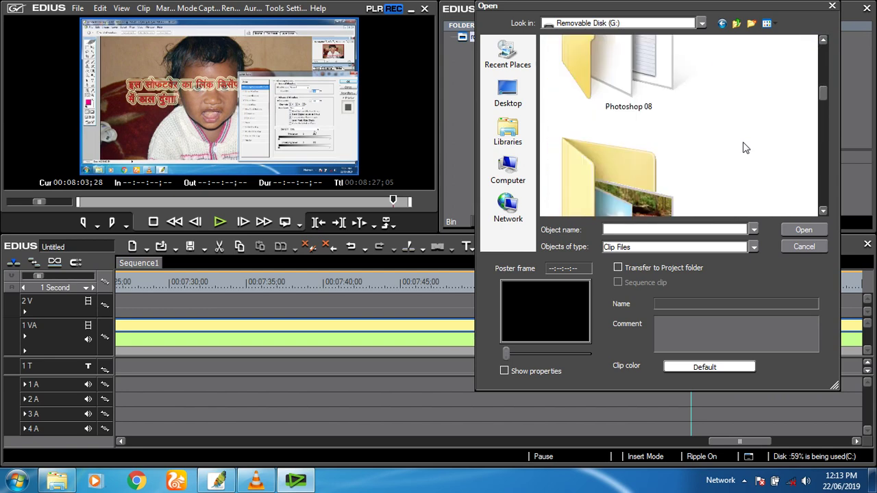
scroll(745, 146, down, 2)
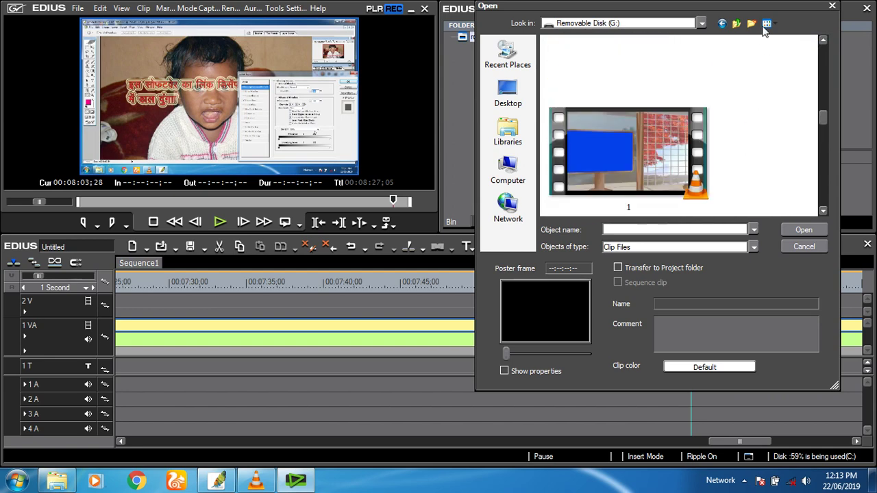
click(640, 159)
click(803, 231)
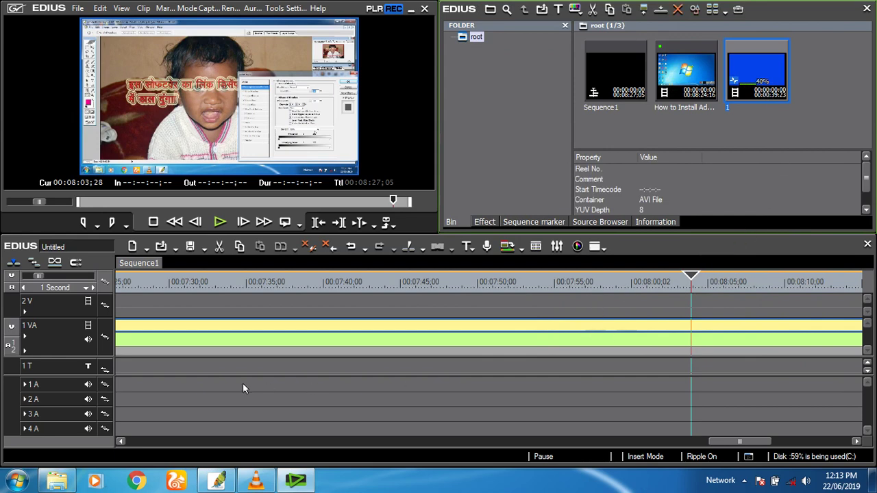
Add one VA track above the 1 VA track.
right_click(57, 341)
mouse_move(146, 281)
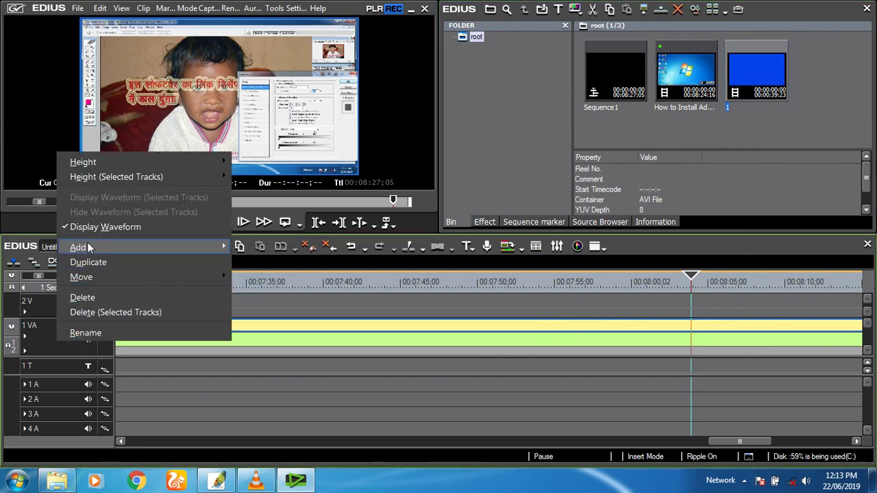
mouse_move(92, 248)
click(283, 250)
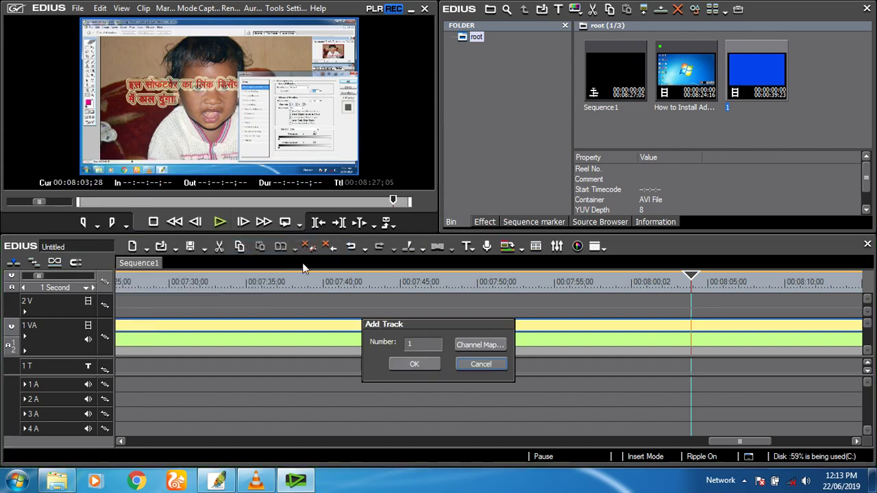
click(408, 363)
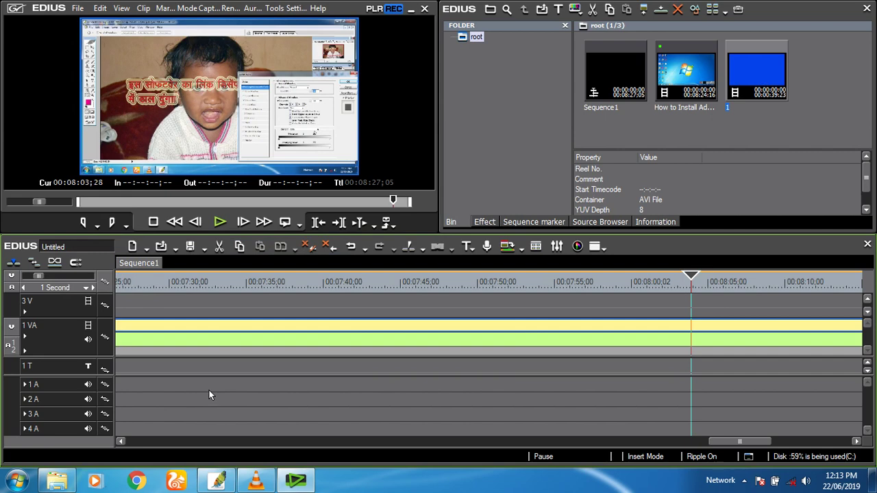
drag(715, 442, 123, 443)
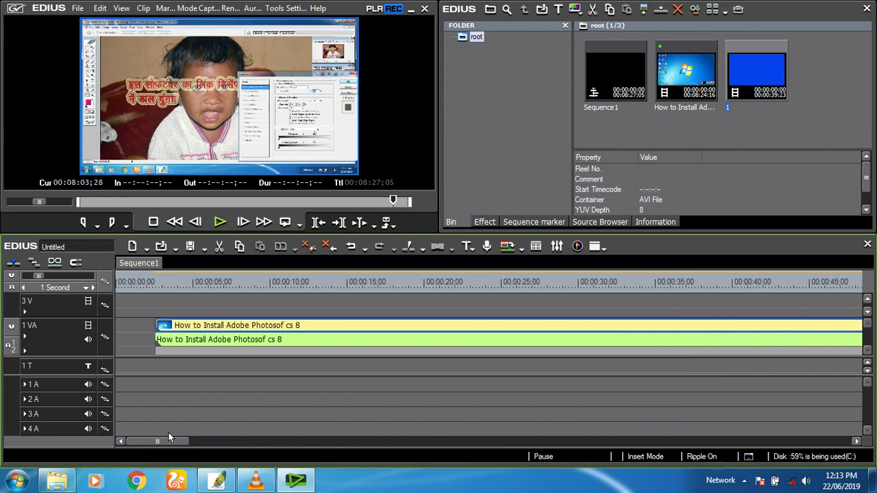
right_click(60, 333)
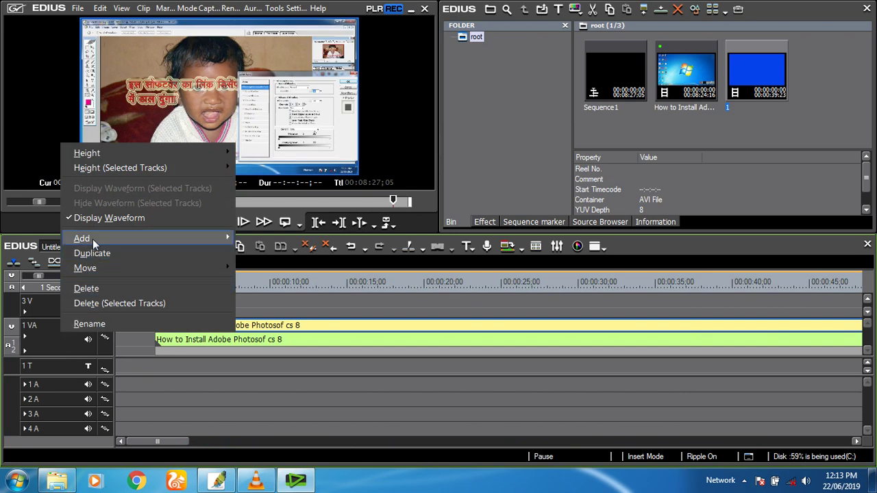
mouse_move(92, 239)
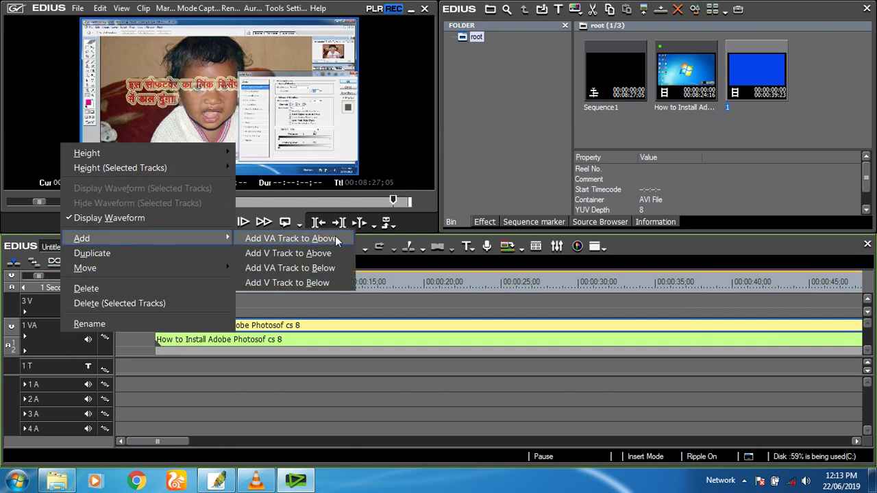
click(56, 340)
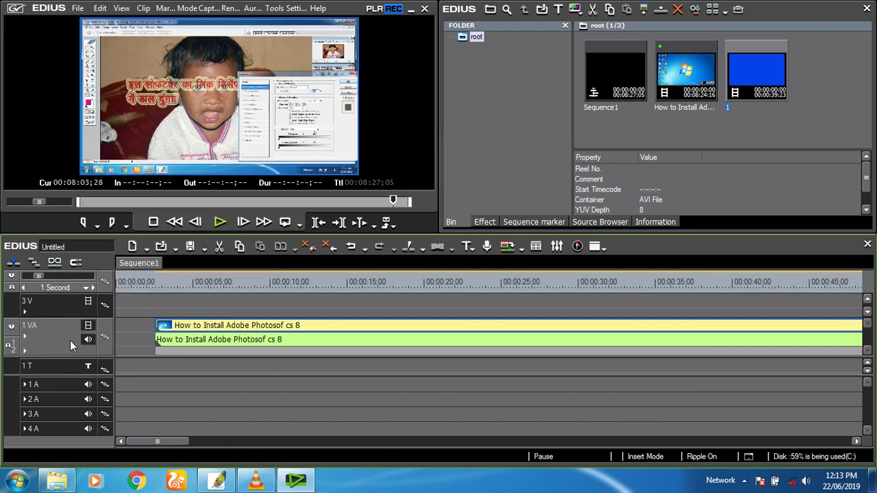
Try placing clip 1 on the 3 V track at the start of the 1 VA clip in Insert Mode, and undo it.
click(168, 301)
drag(756, 83, 157, 315)
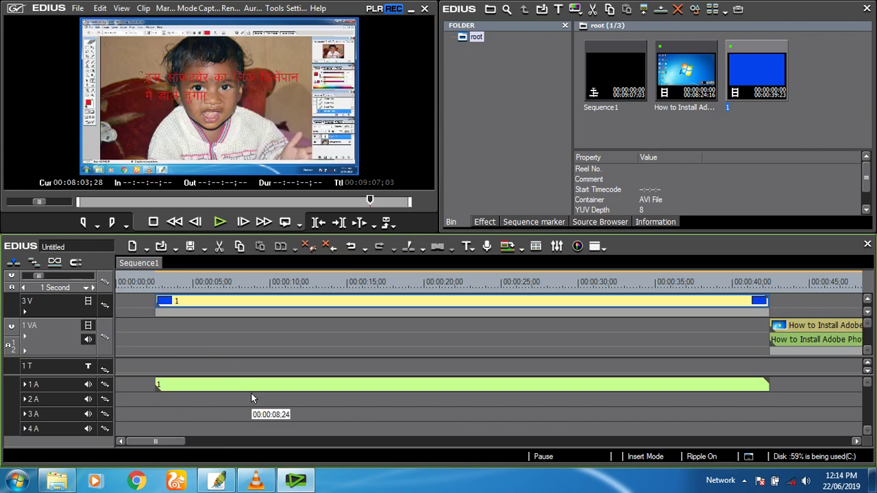
key(ctrl+z)
Switch the timeline to Overwrite Mode and place clip 1 on the 3 V track, aligned with the start of the 1 VA clip.
click(13, 262)
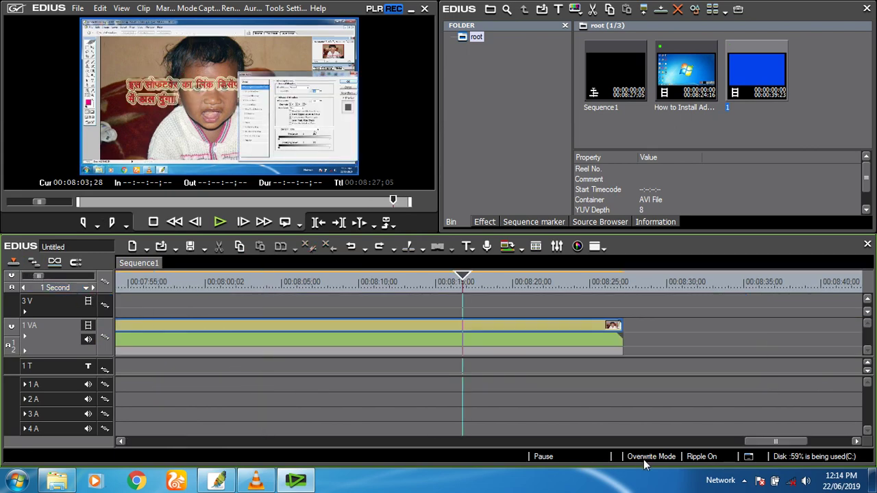
drag(769, 440, 125, 420)
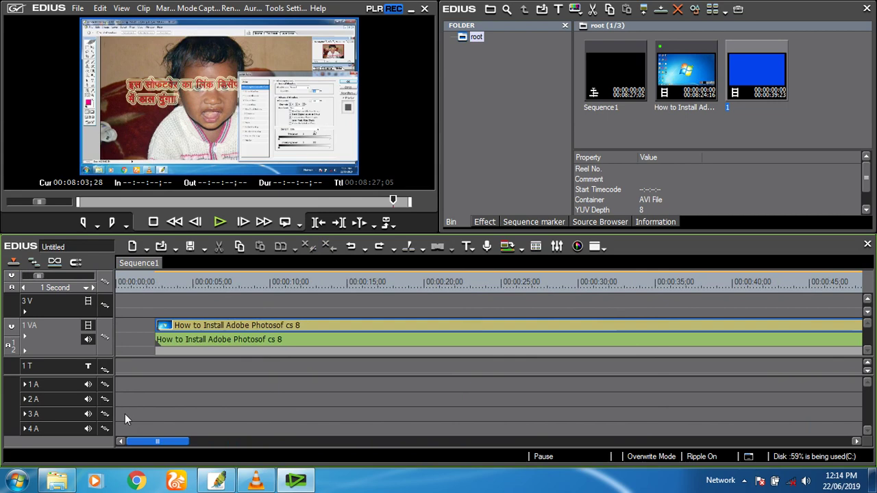
drag(746, 69, 155, 306)
Play the sequence from the start of the two stacked clips.
click(161, 281)
key(space)
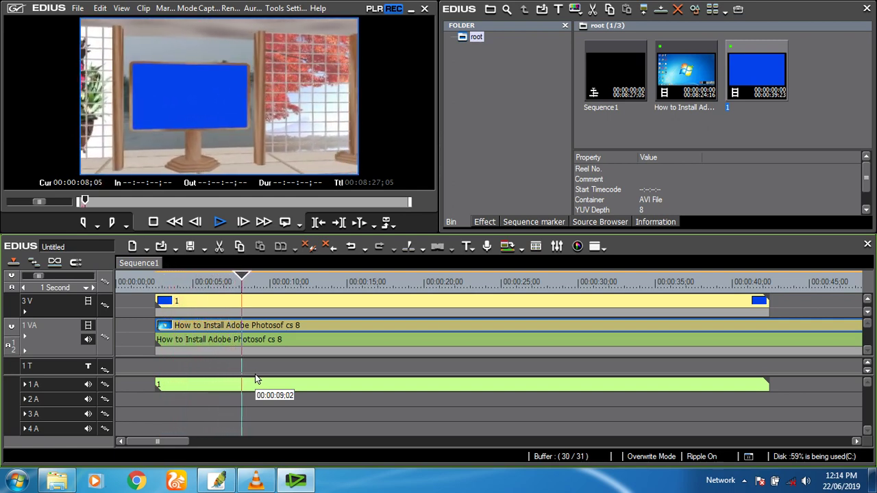
Stop playback and apply the Chromakey keyer to clip 1 on the 3 V track.
key(space)
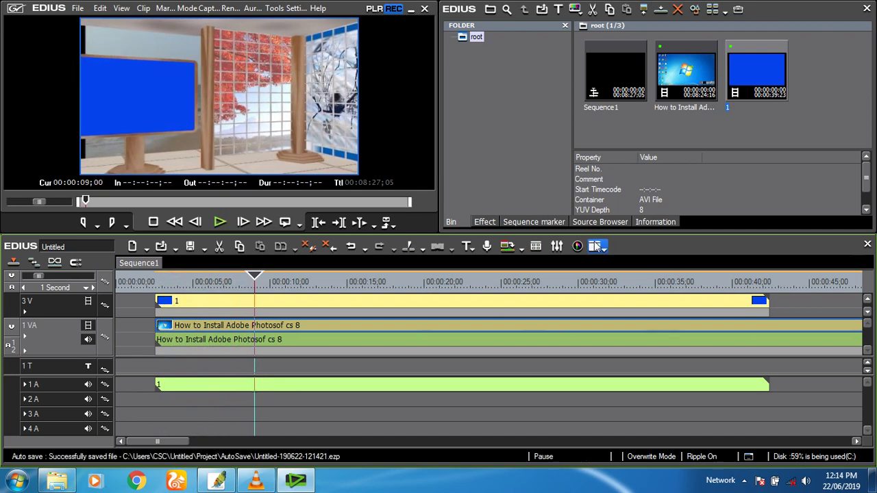
click(485, 222)
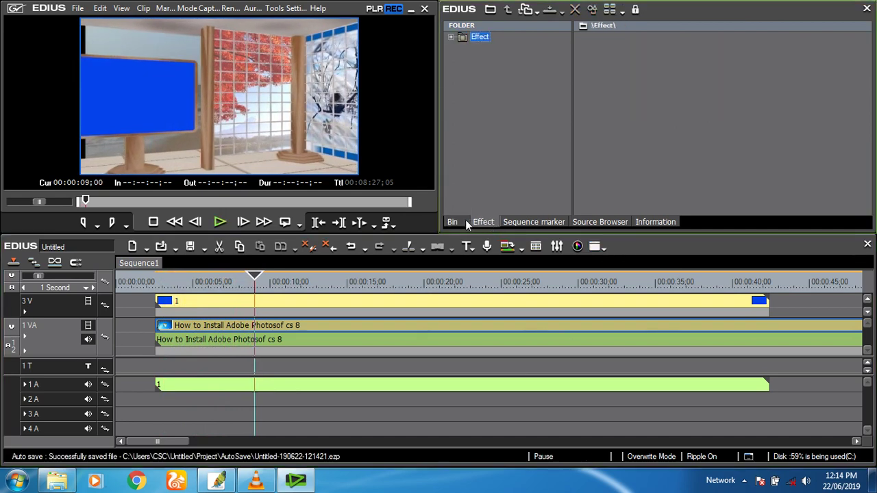
click(450, 37)
click(463, 109)
click(463, 99)
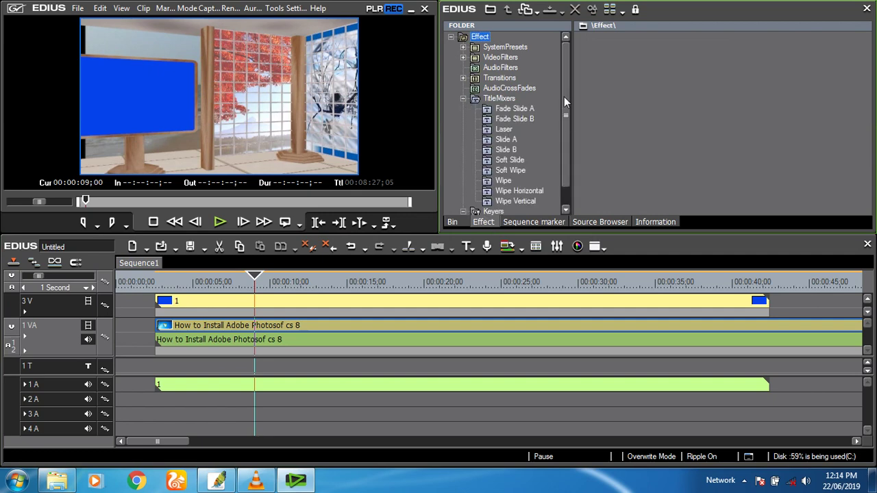
drag(564, 97, 570, 191)
click(504, 201)
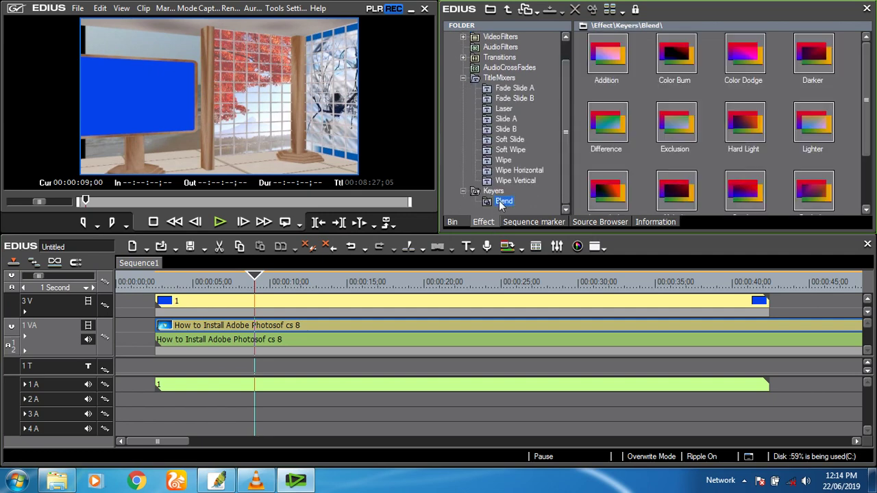
drag(867, 99, 862, 180)
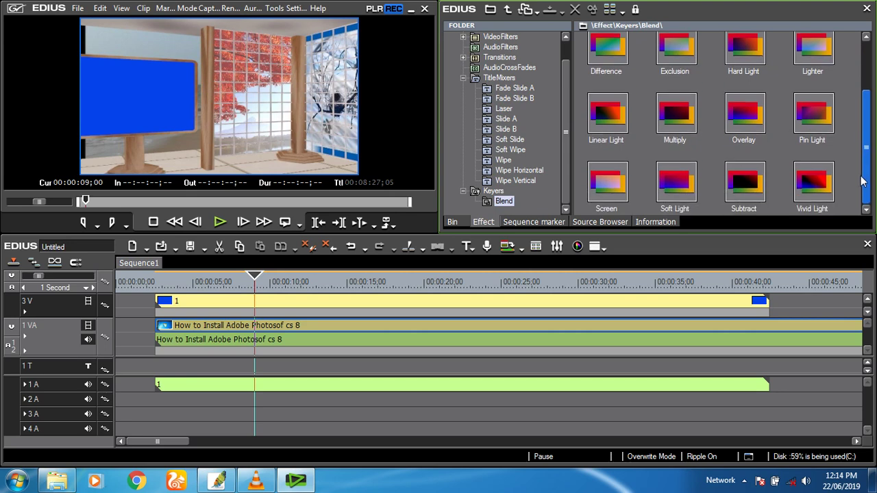
click(493, 191)
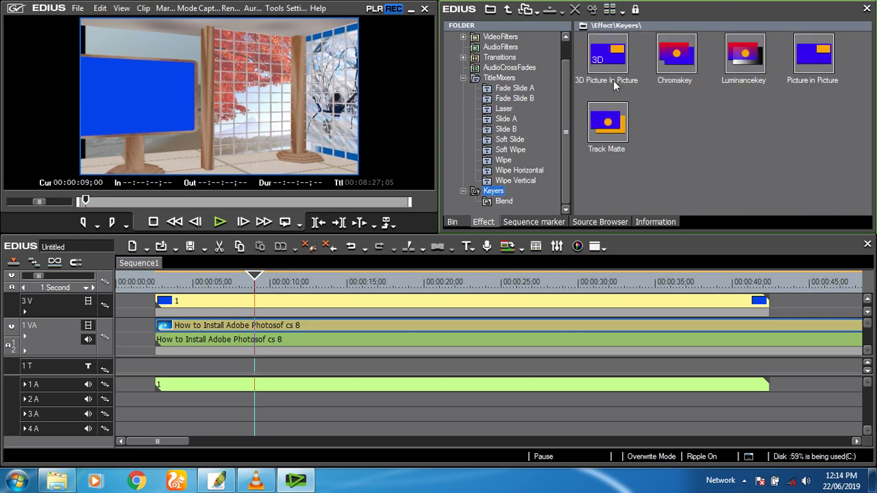
drag(677, 74, 251, 319)
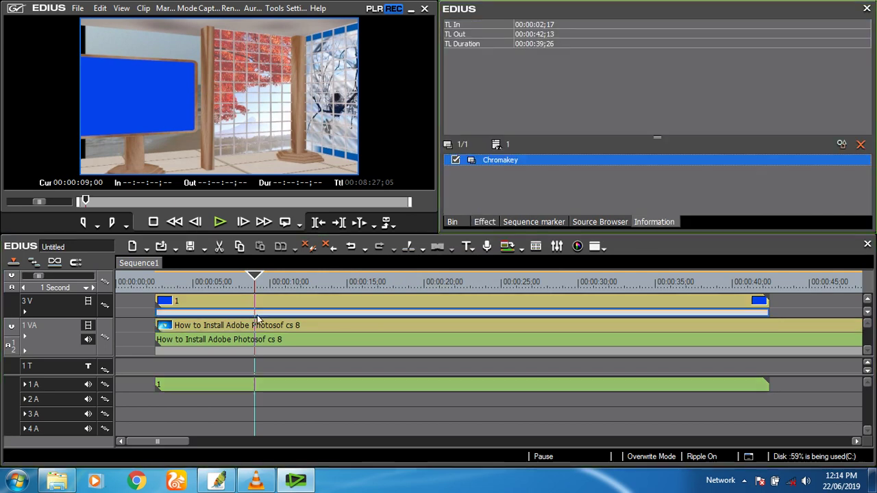
Set the Chromakey key color by sampling the blue of the virtual screen, and accept the settings.
double_click(596, 160)
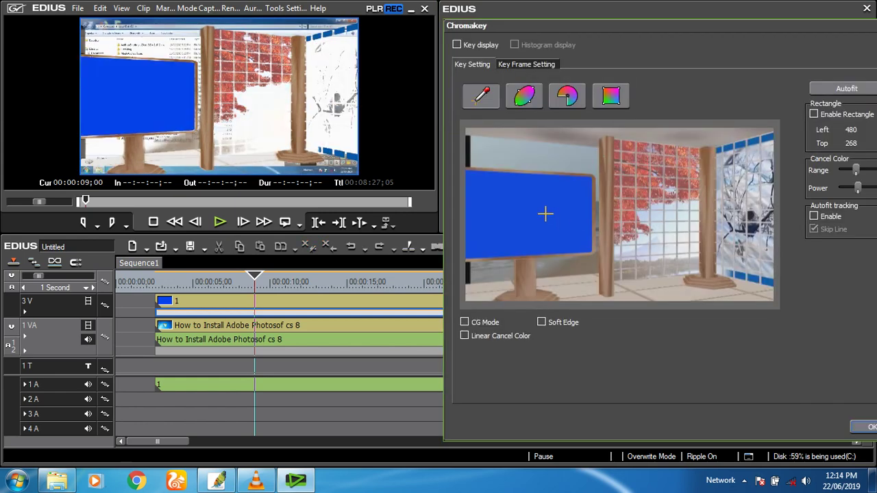
click(545, 214)
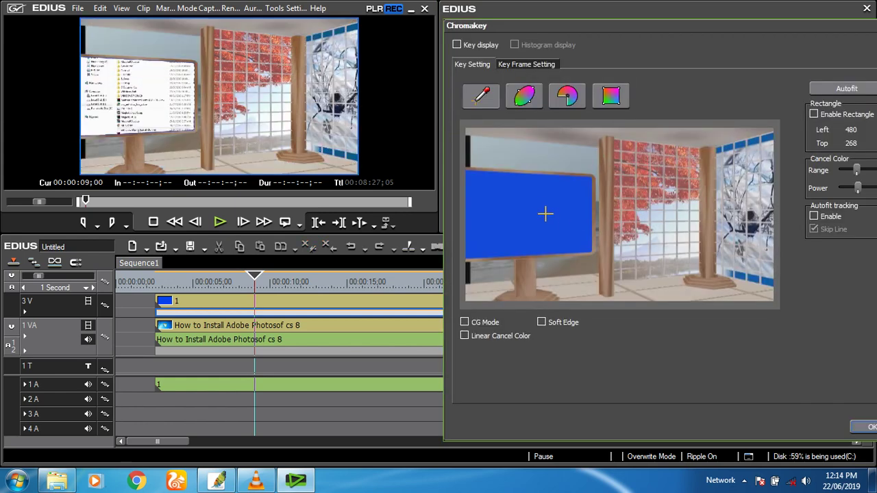
click(864, 426)
Play the keyed composite from the start of clip 1 and stop playback.
click(151, 280)
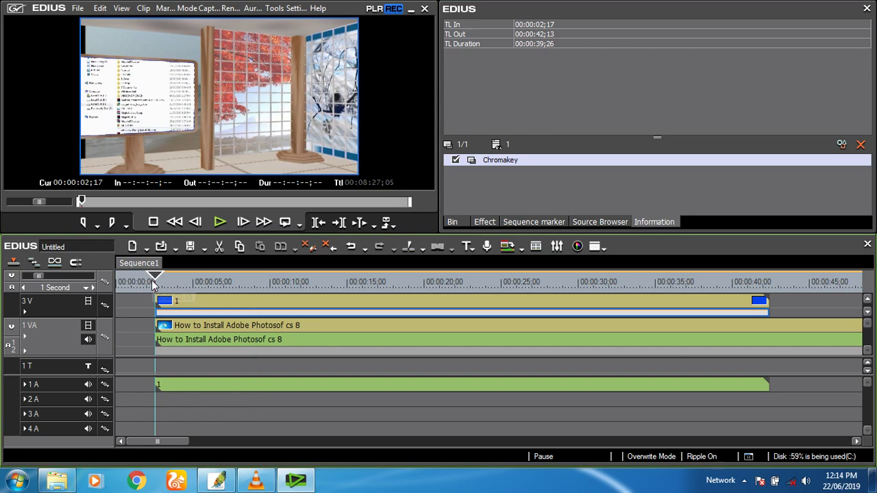
key(space)
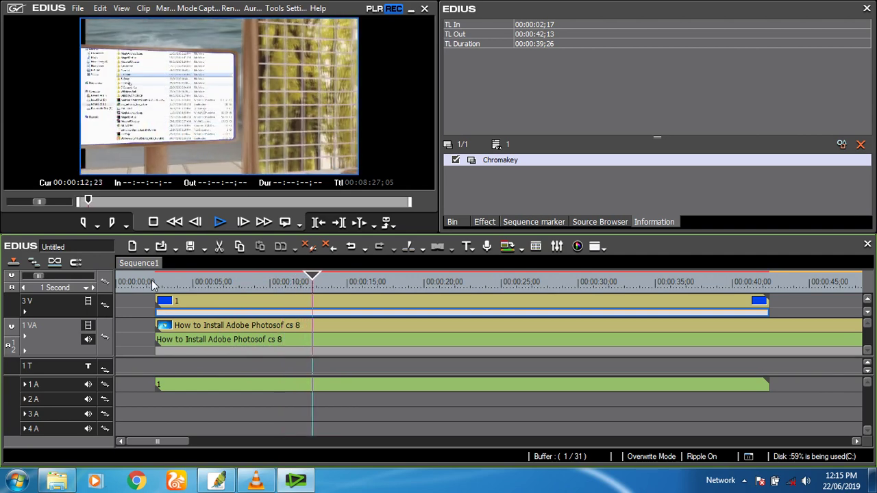
key(space)
Set the In point at the start of clip 1 (00:00:02;17) and the Out point at its end (00:00:42;13).
click(775, 282)
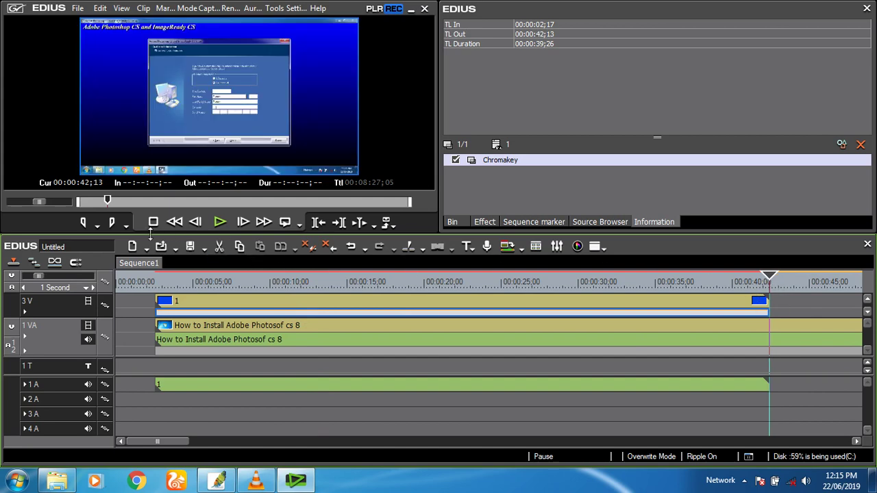
click(85, 222)
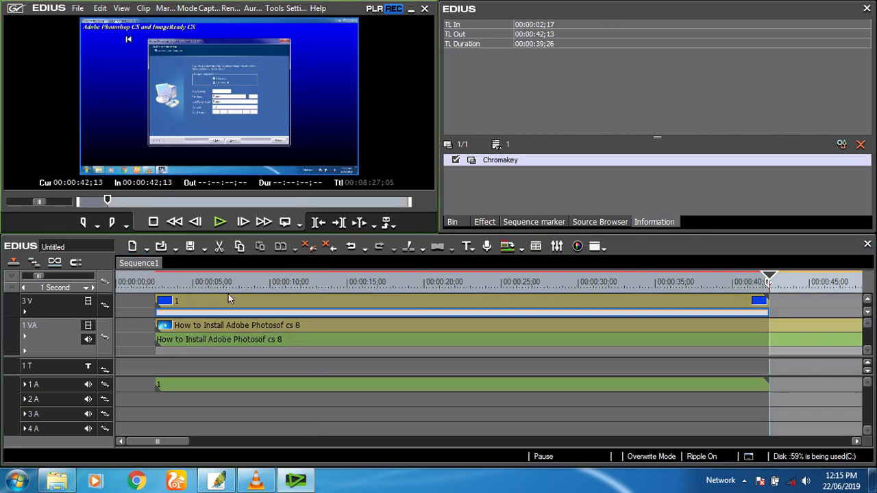
click(154, 284)
click(85, 223)
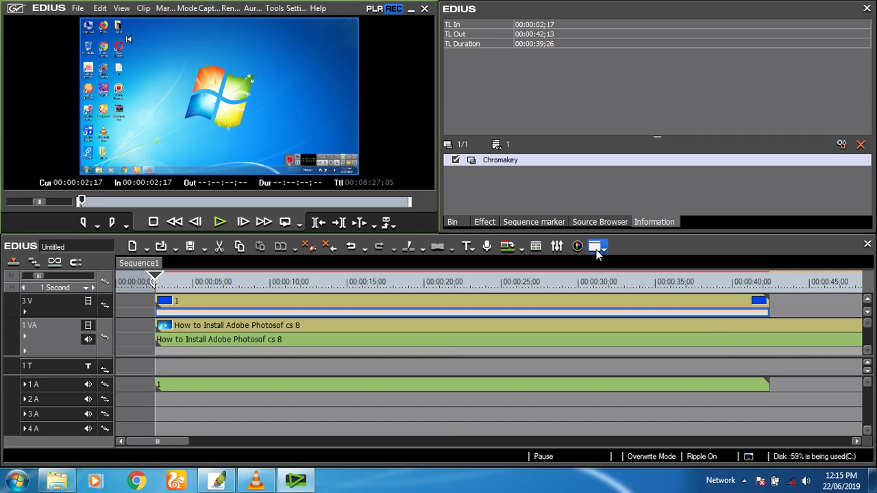
click(770, 284)
click(127, 219)
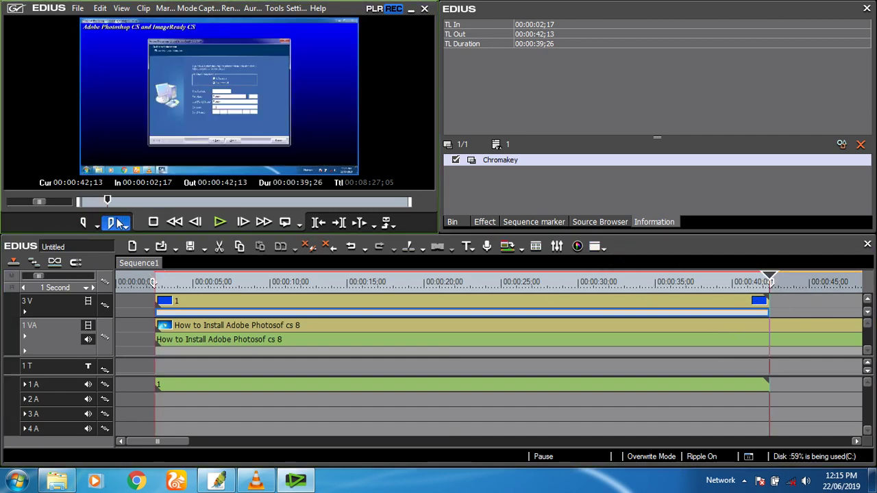
Render the timeline section between the In and Out points.
click(522, 248)
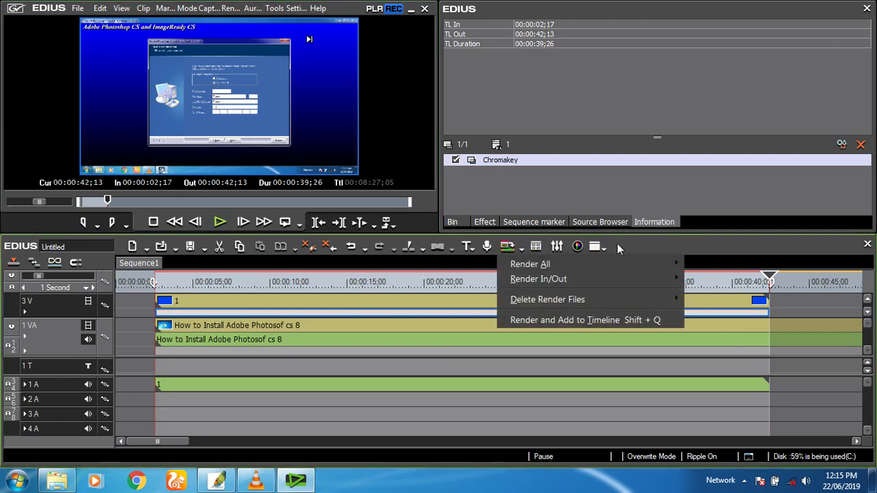
click(740, 243)
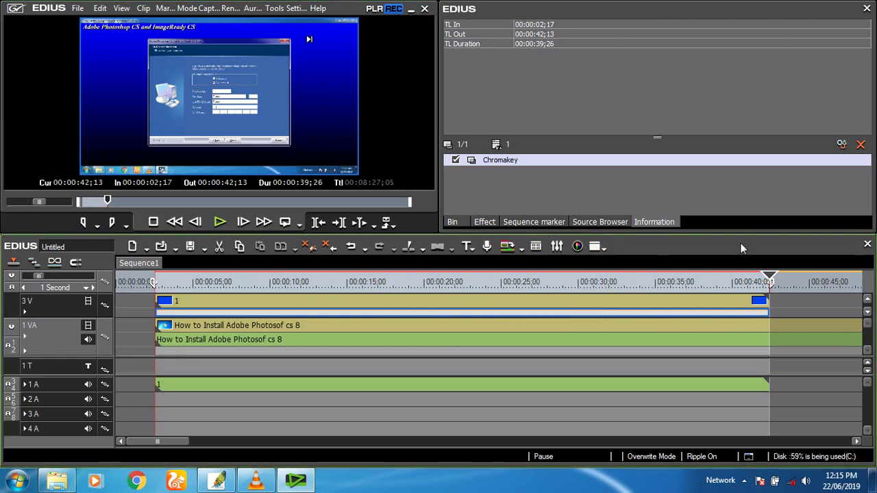
click(506, 247)
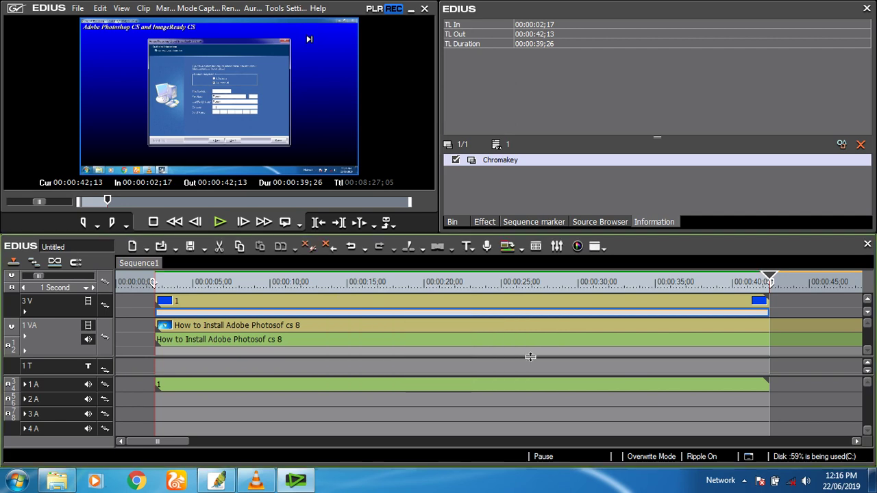
Play the rendered section in full screen from the In point.
click(164, 286)
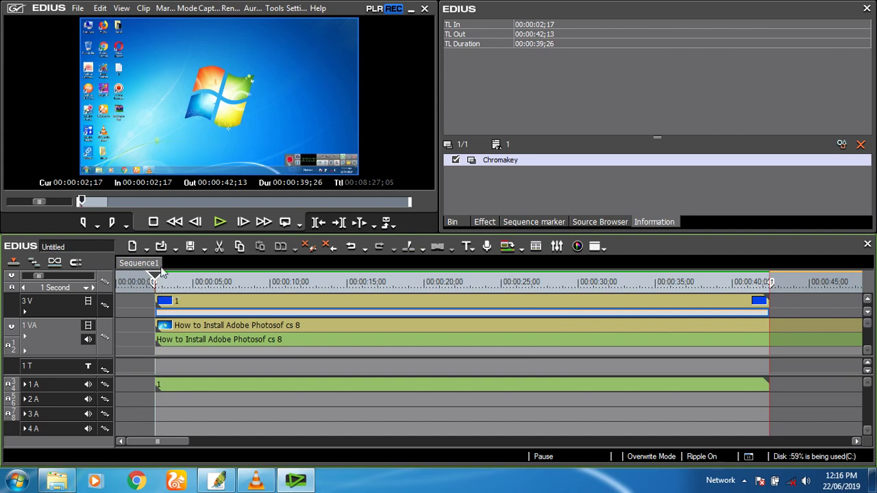
key(space)
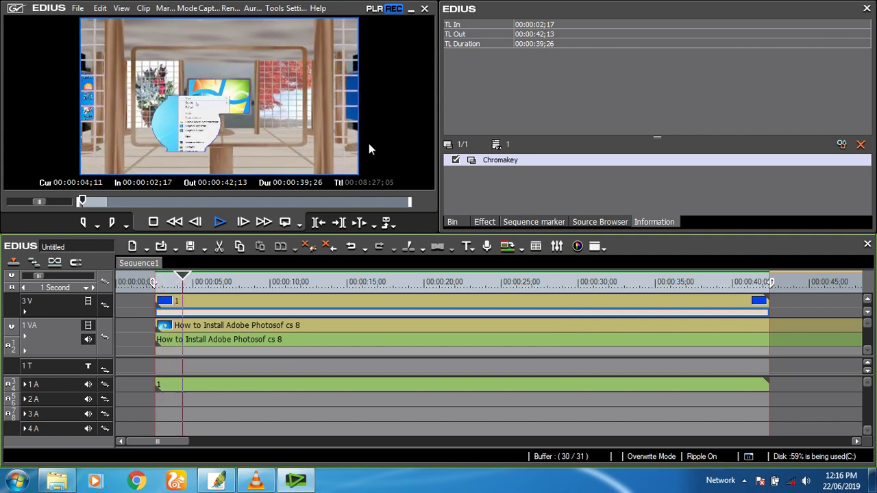
key(ctrl+shift+F11)
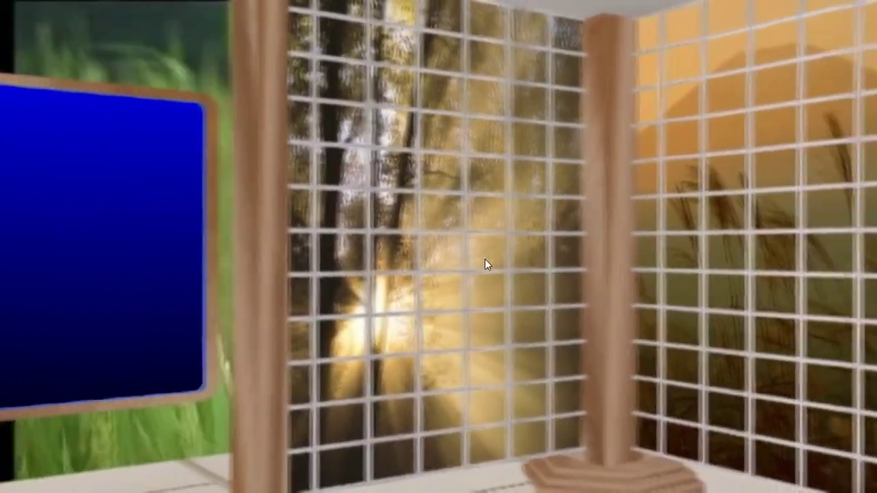
key(space)
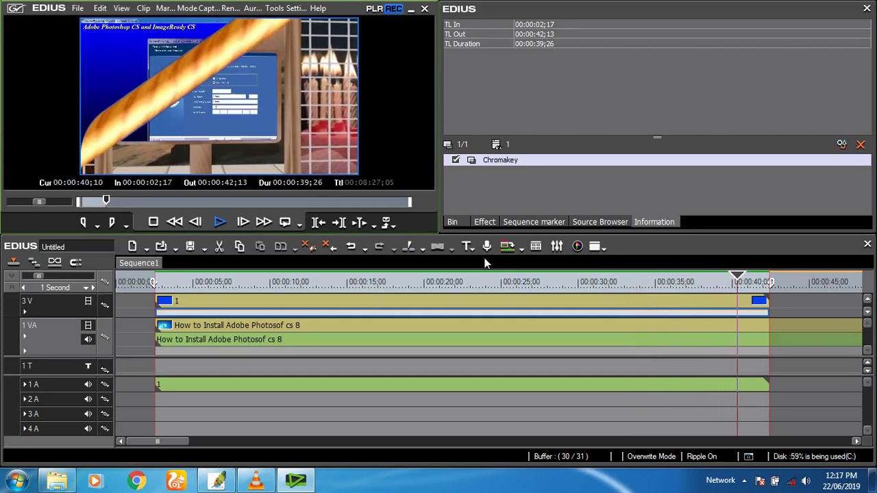
click(744, 480)
click(764, 415)
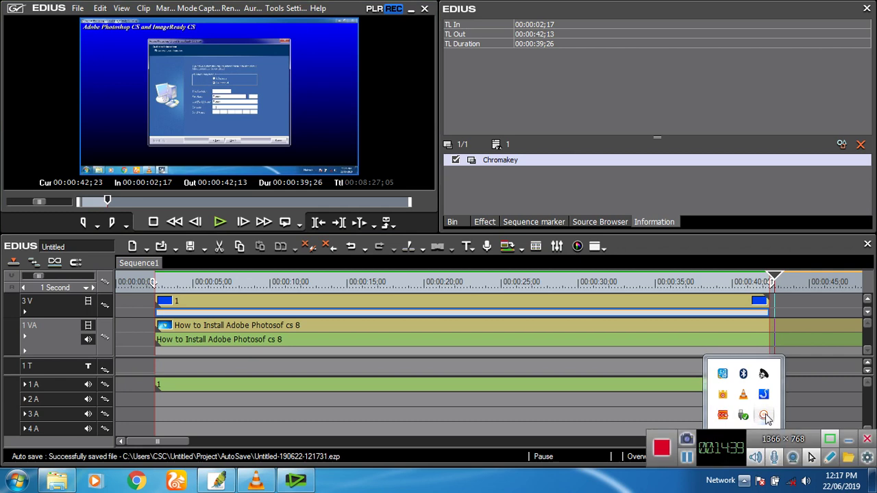